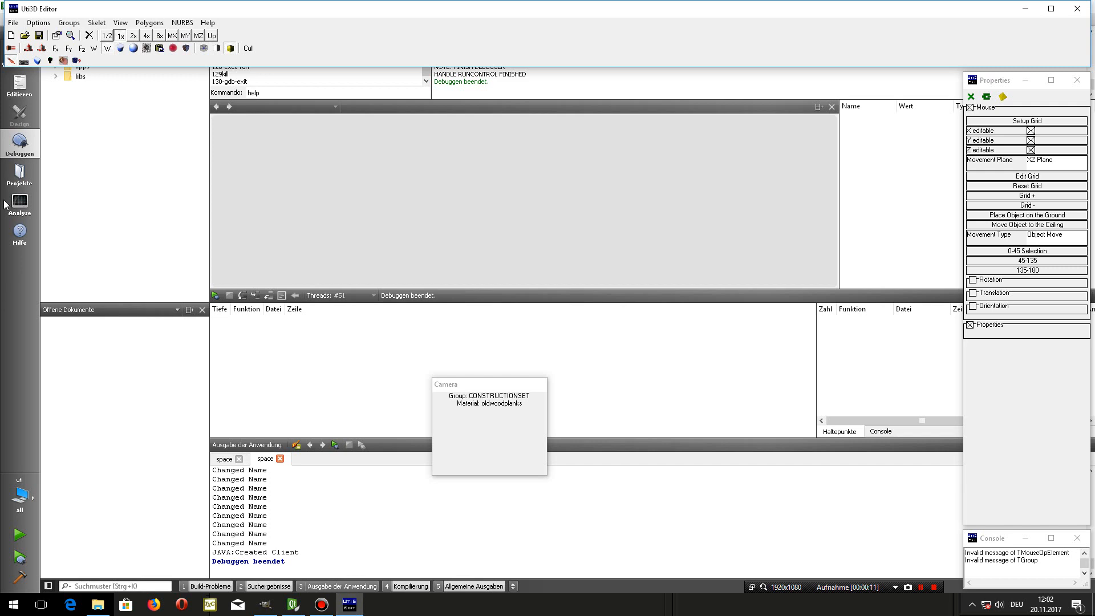
- Open the voxelentities.uti3d file from the items folder
{"action": "left_click", "coordinate": [13, 22]}
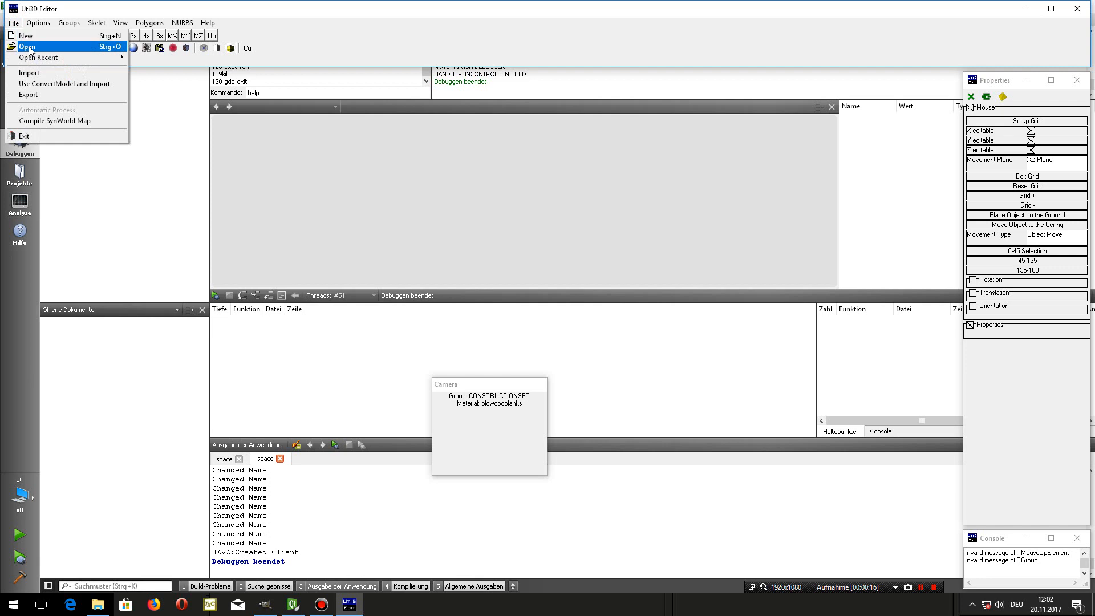
{"action": "left_click", "coordinate": [29, 48]}
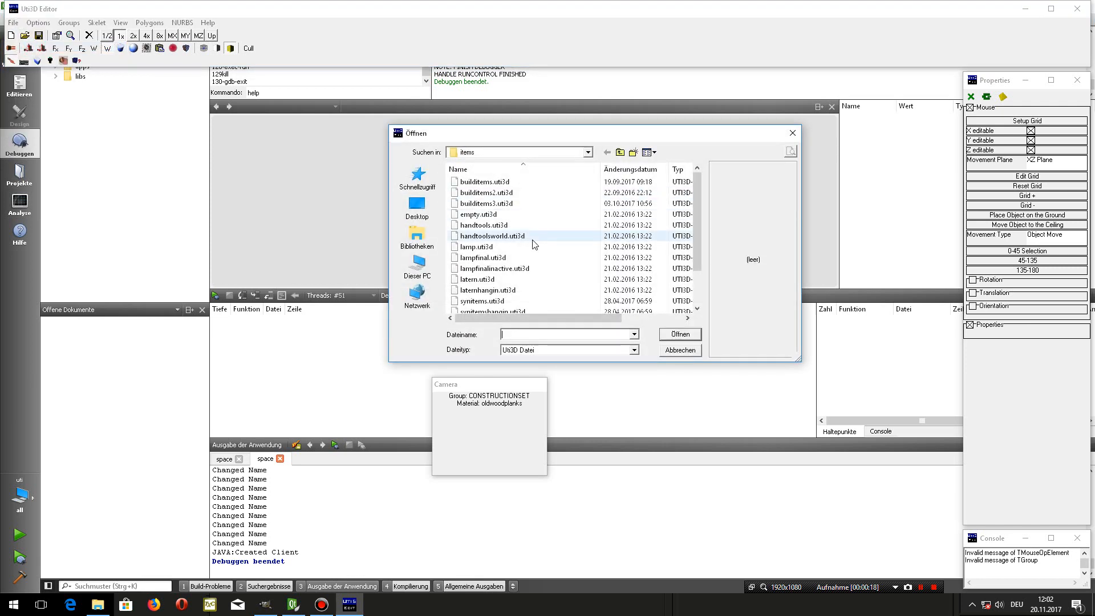
{"action": "left_click", "coordinate": [587, 153]}
{"action": "left_click", "coordinate": [588, 152]}
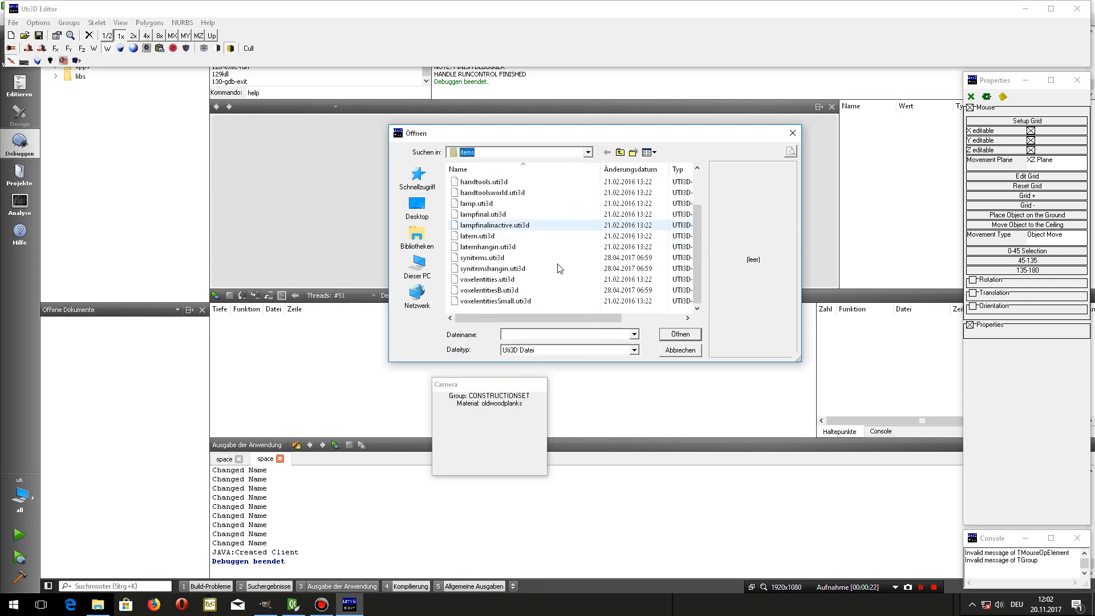
{"action": "left_click", "coordinate": [517, 280]}
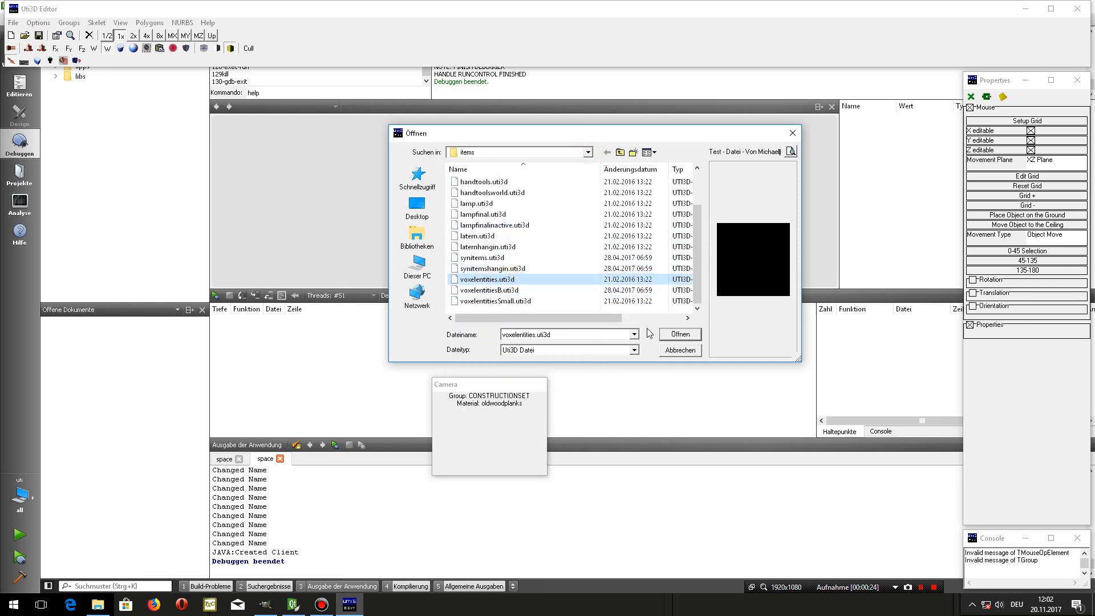
{"action": "left_click", "coordinate": [678, 335]}
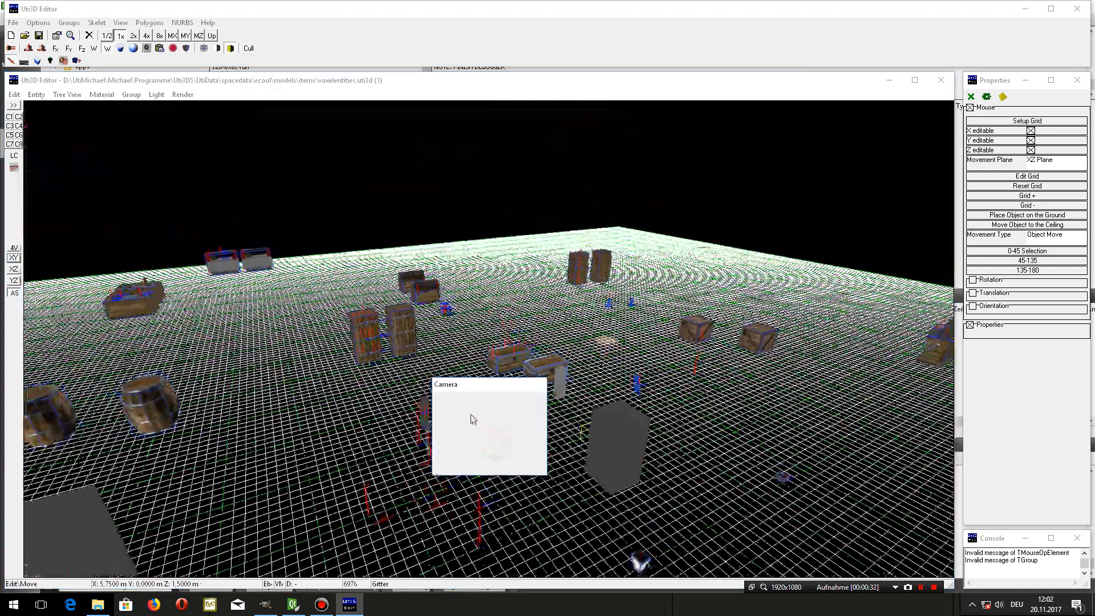
- Move the Camera window clear of the crates, show the object tree with the root group's Items expanded, and widen it
{"action": "mouse_move", "coordinate": [471, 415]}
{"action": "middle_mouse_down"}
{"action": "mouse_move", "coordinate": [455, 398]}
{"action": "mouse_move", "coordinate": [473, 422]}
{"action": "mouse_move", "coordinate": [513, 436]}
{"action": "mouse_move", "coordinate": [481, 433]}
{"action": "middle_mouse_up"}
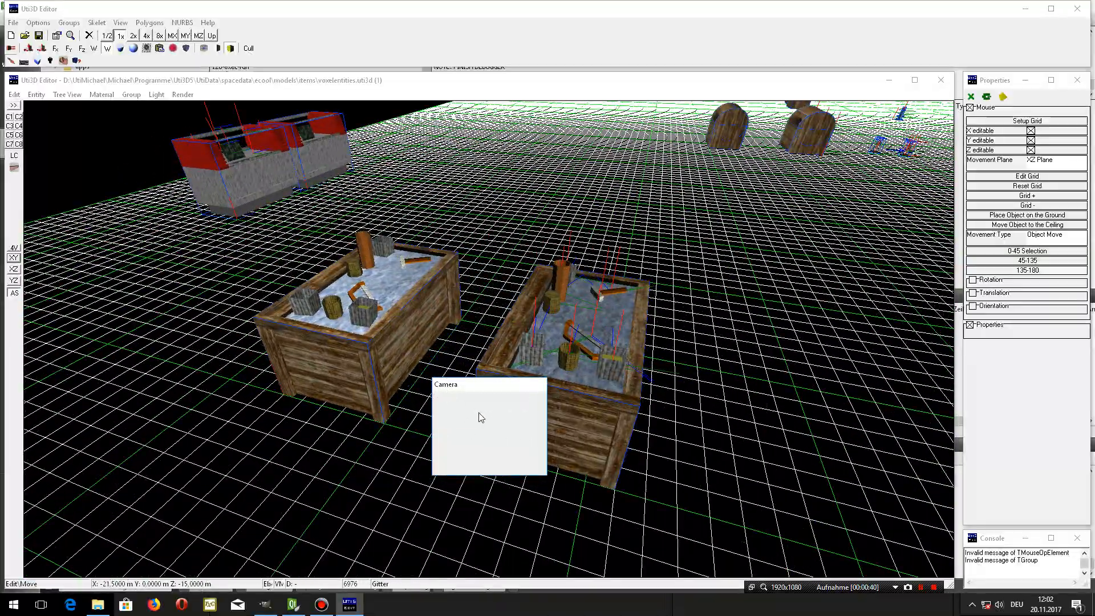
{"action": "left_click_drag", "start_coordinate": [477, 391], "coordinate": [643, 440]}
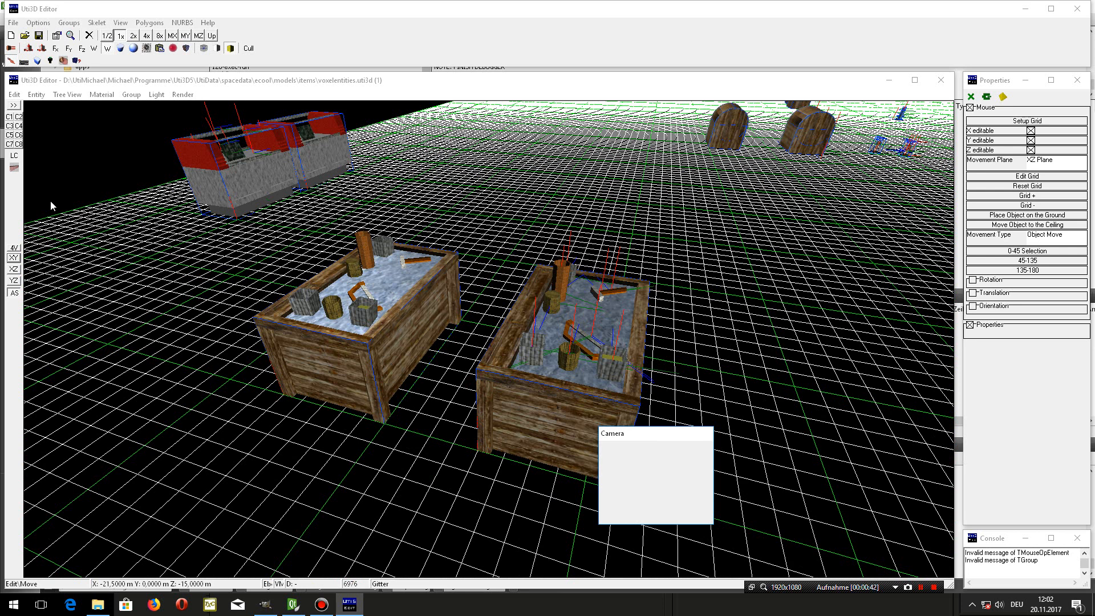
{"action": "left_click", "coordinate": [13, 106]}
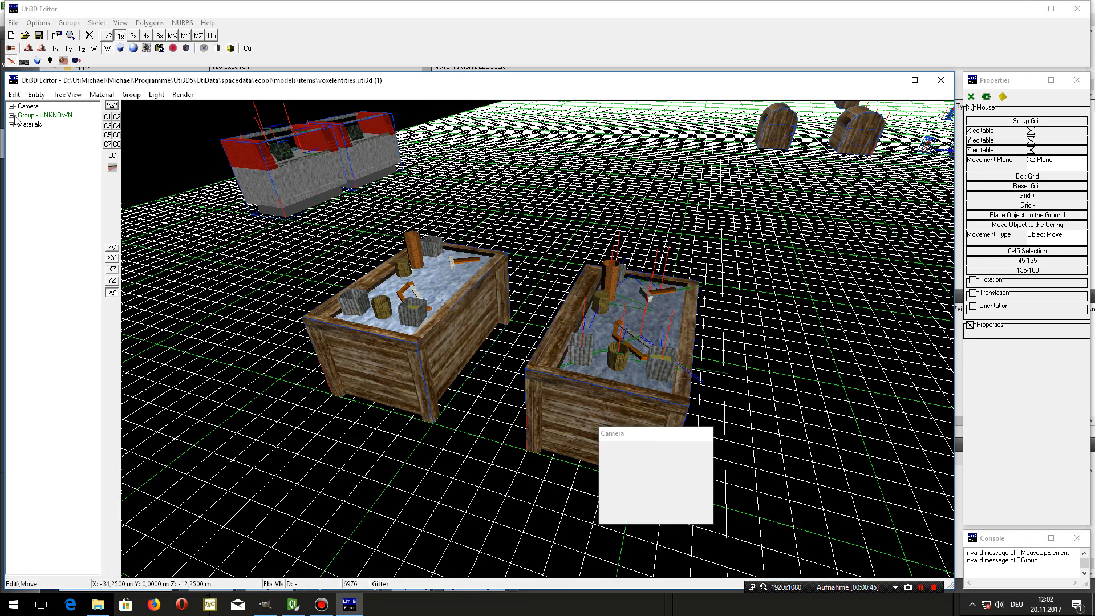
{"action": "left_click", "coordinate": [11, 114]}
{"action": "left_click", "coordinate": [22, 216]}
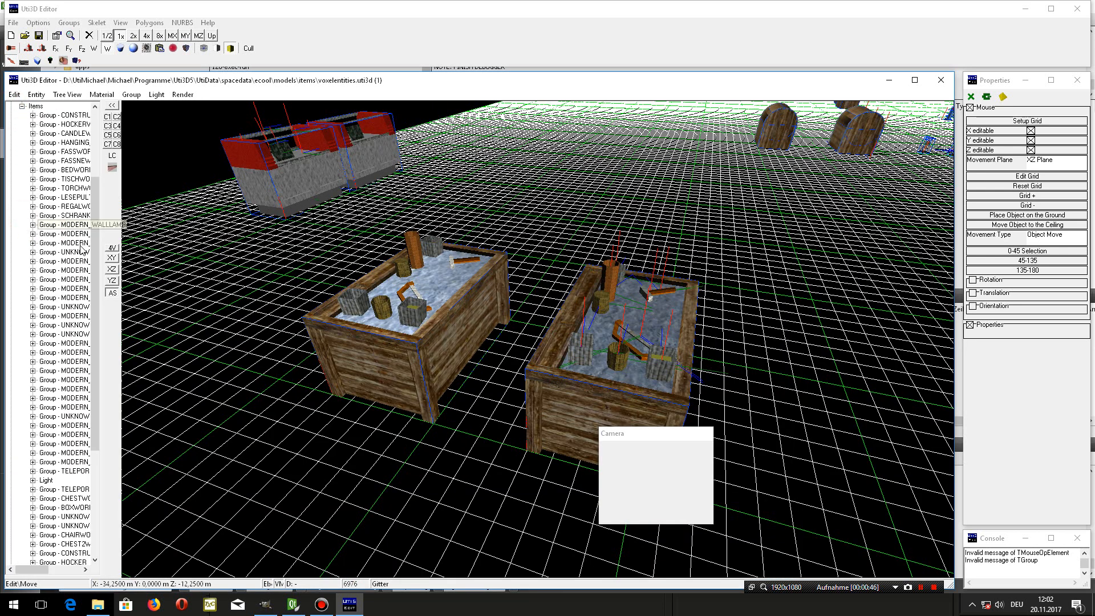
{"action": "left_click_drag", "start_coordinate": [100, 287], "coordinate": [179, 294]}
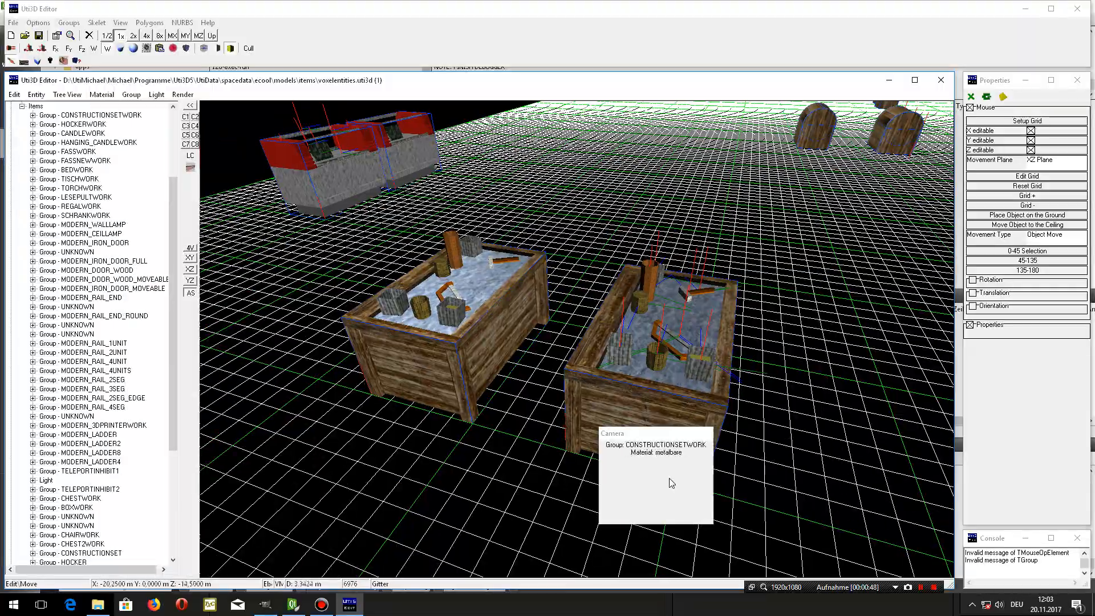
- Examine the CONSTRUCTIONSETWORK and CONSTRUCTIONSET groups in the object tree and look at their crates from several angles
{"action": "mouse_move", "coordinate": [663, 479]}
{"action": "left_mouse_down"}
{"action": "mouse_move", "coordinate": [756, 440]}
{"action": "mouse_move", "coordinate": [683, 475]}
{"action": "mouse_move", "coordinate": [663, 502]}
{"action": "mouse_move", "coordinate": [724, 472]}
{"action": "mouse_move", "coordinate": [662, 464]}
{"action": "mouse_move", "coordinate": [664, 478]}
{"action": "left_mouse_up"}
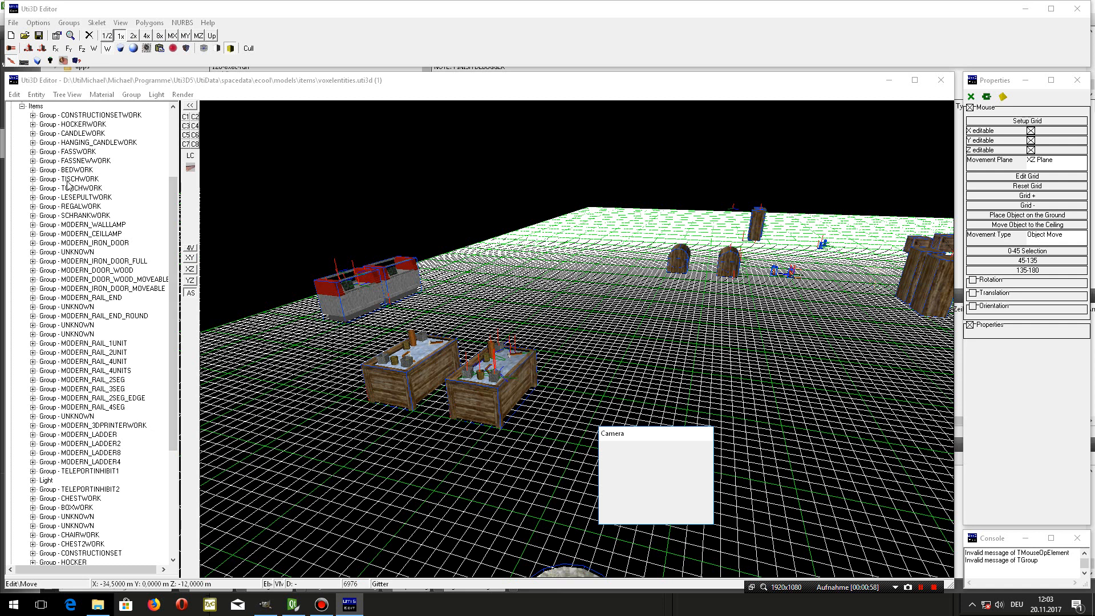
{"action": "left_click", "coordinate": [83, 124]}
{"action": "left_click", "coordinate": [83, 135]}
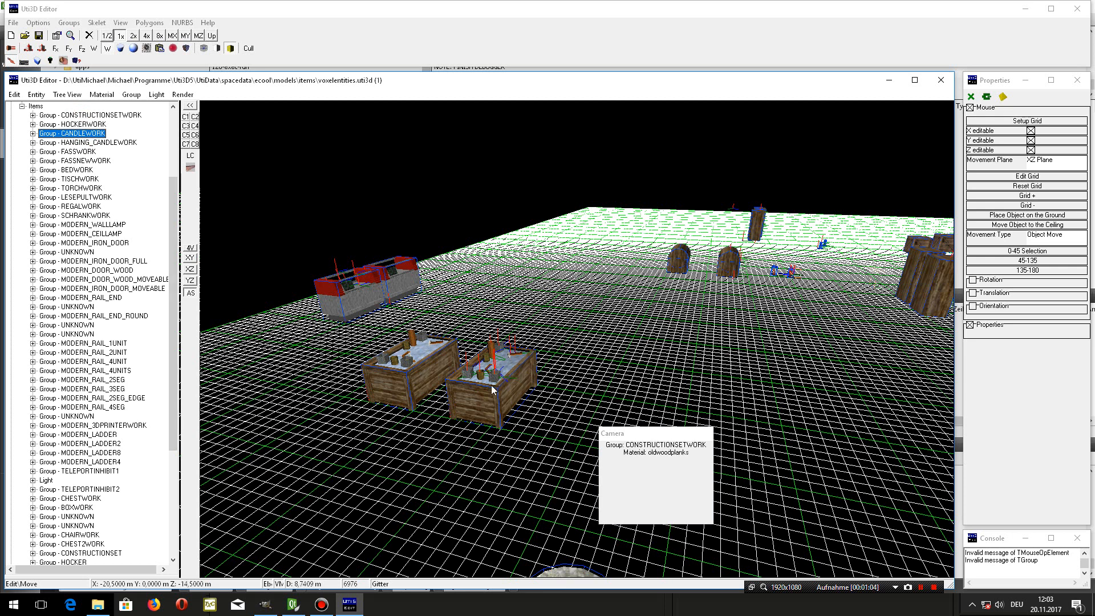
{"action": "left_click", "coordinate": [423, 368]}
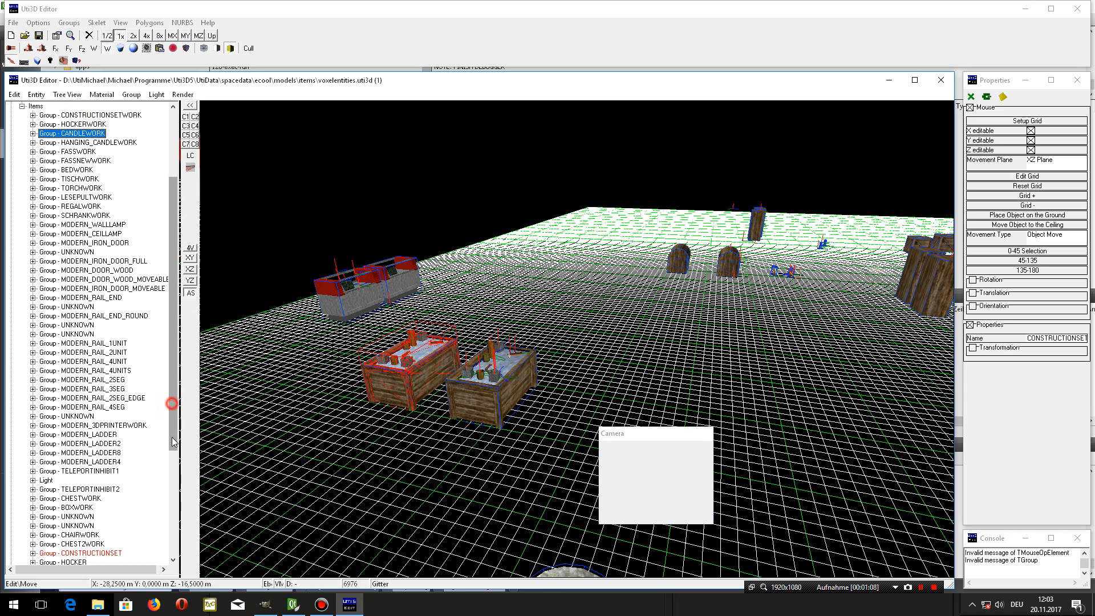
{"action": "left_click_drag", "start_coordinate": [173, 440], "coordinate": [174, 540]}
{"action": "left_click", "coordinate": [105, 389]}
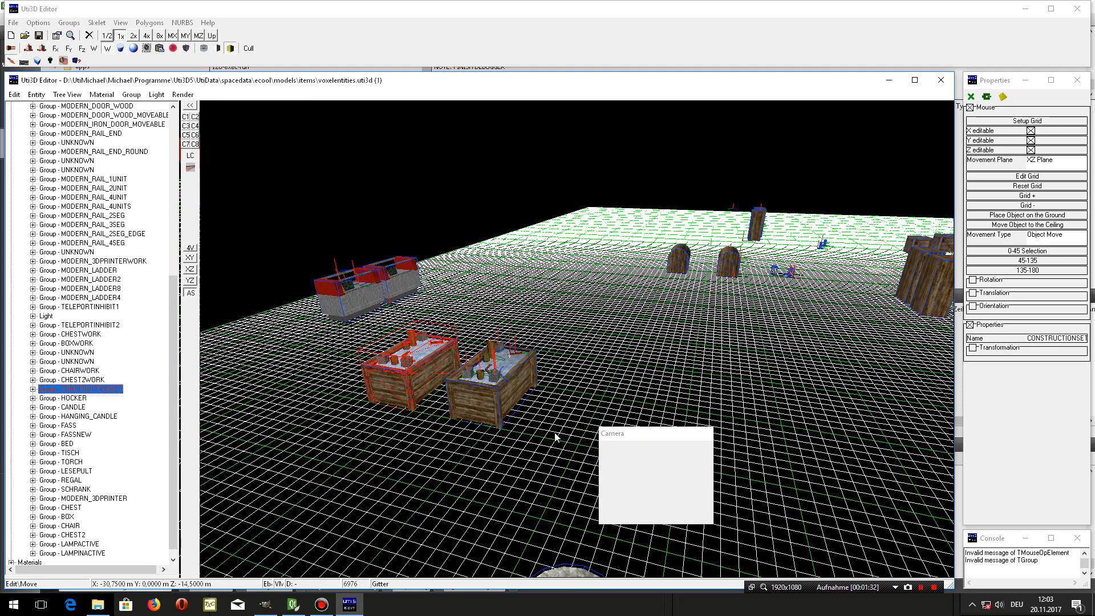
{"action": "left_click_drag", "start_coordinate": [674, 465], "coordinate": [524, 482]}
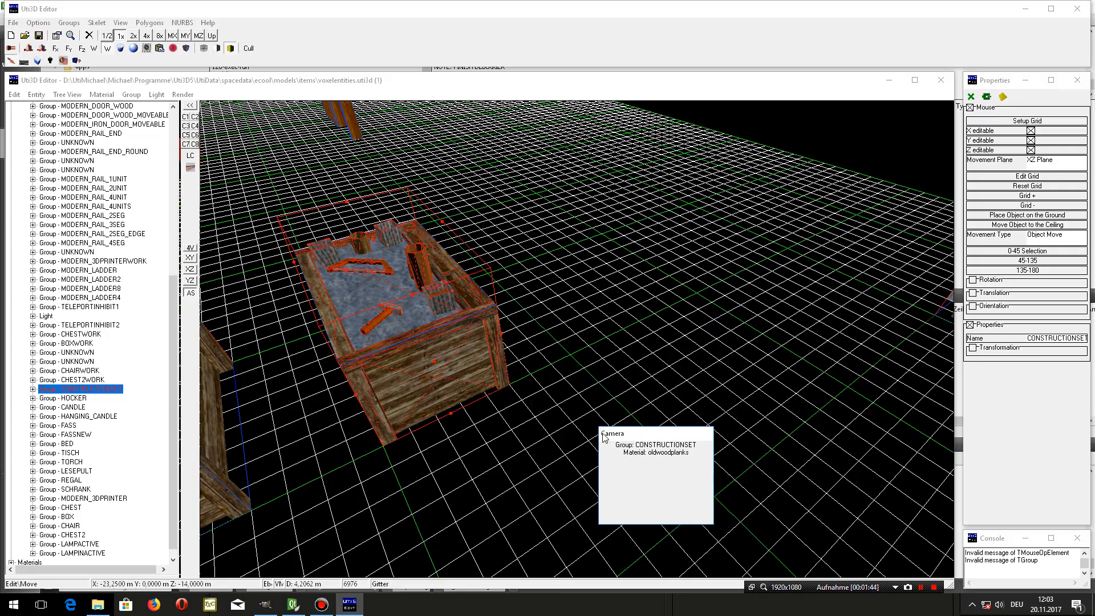
{"action": "left_click_drag", "start_coordinate": [640, 460], "coordinate": [696, 483]}
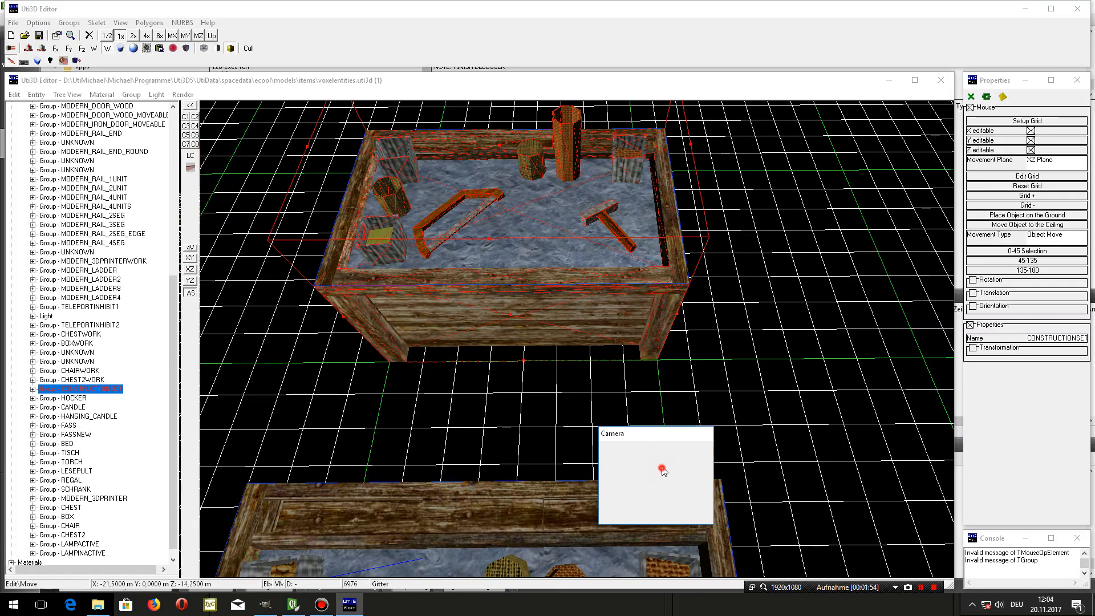
{"action": "left_click_drag", "start_coordinate": [655, 457], "coordinate": [747, 431]}
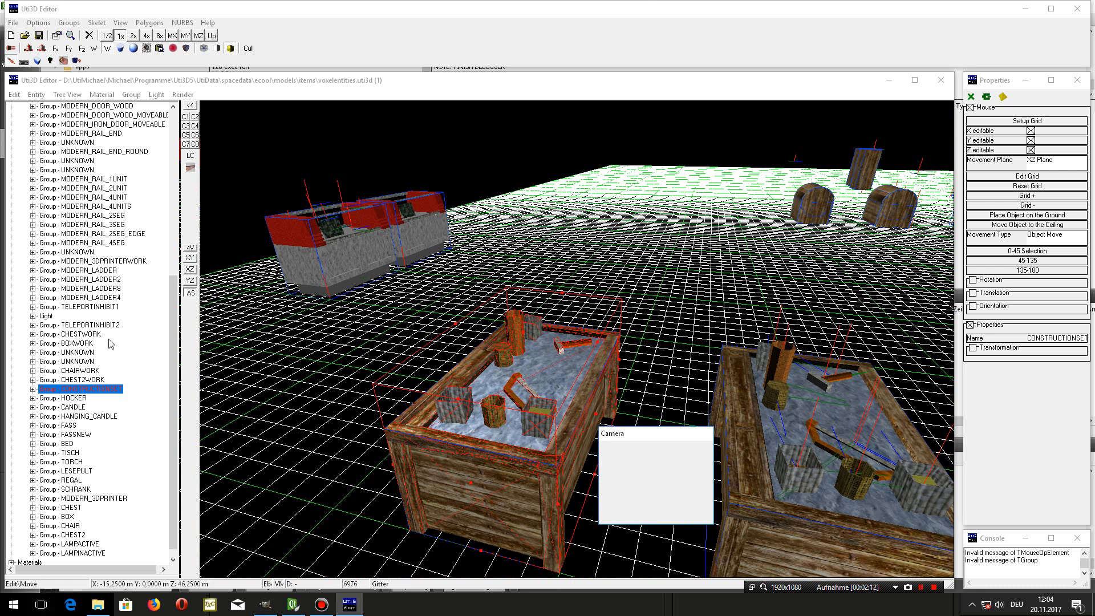
- Start saving a copy of the model file and browse to ecool's mods/middleagemod folder
{"action": "left_click", "coordinate": [14, 23]}
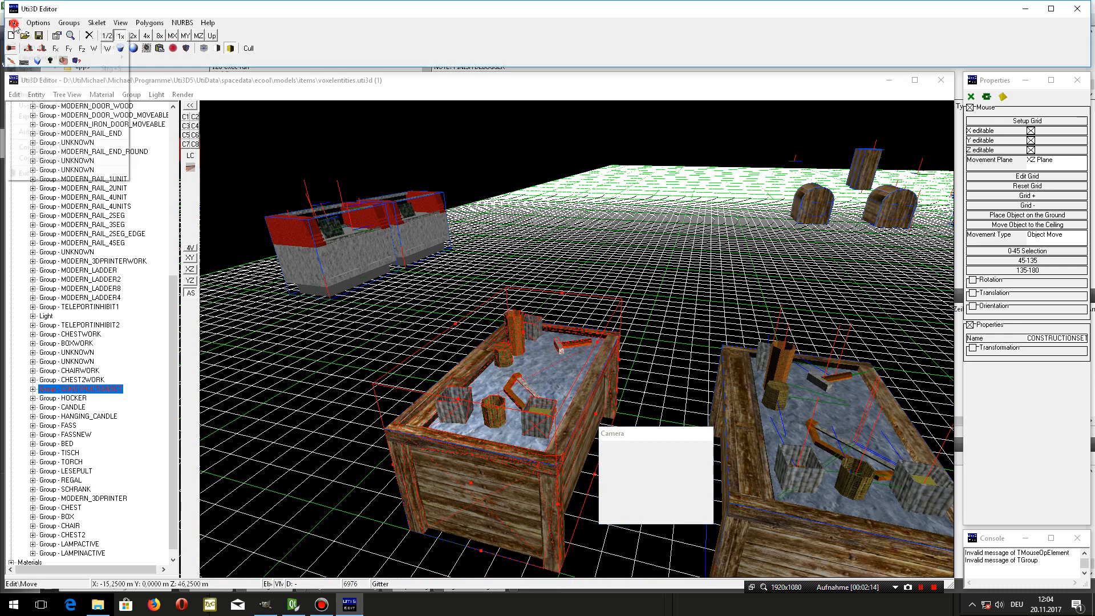
{"action": "left_click", "coordinate": [26, 81]}
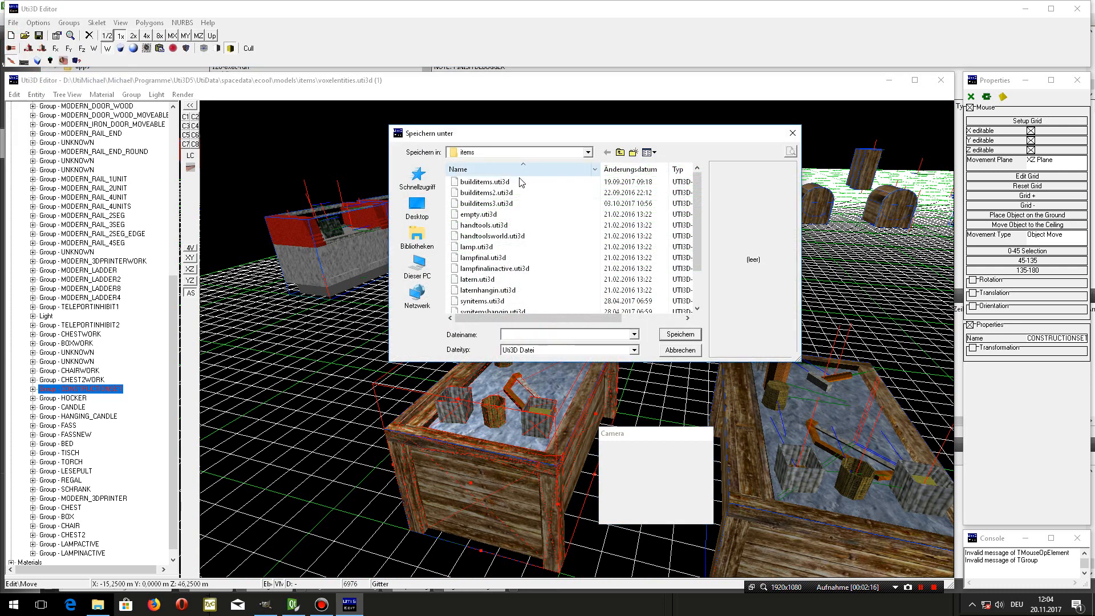
{"action": "left_click", "coordinate": [620, 153]}
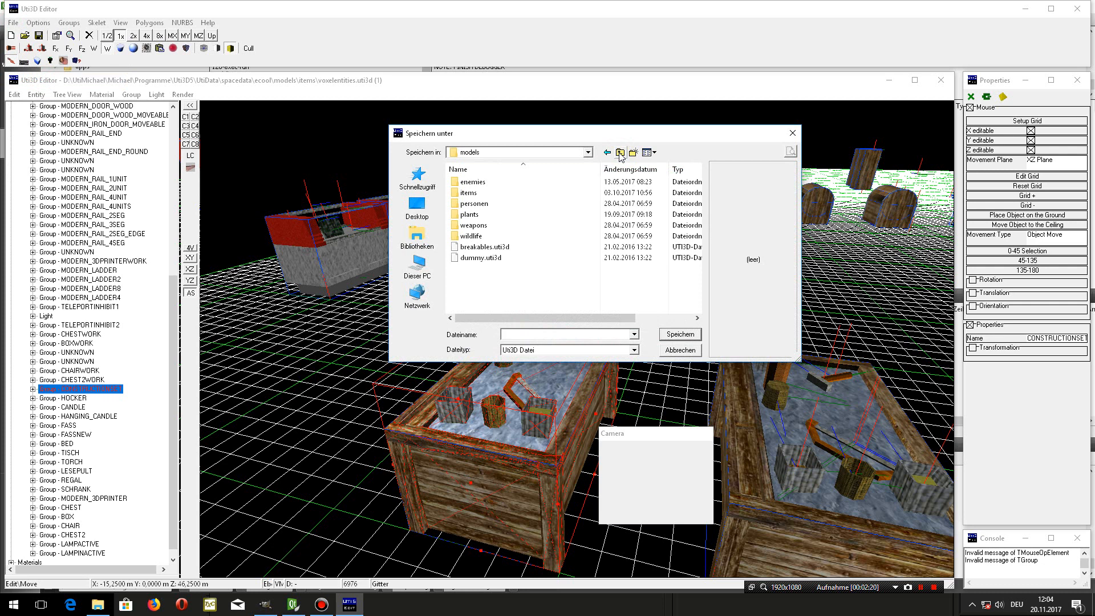
{"action": "left_click", "coordinate": [620, 153]}
{"action": "scroll", "coordinate": [485, 239], "scroll_direction": "down", "scroll_amount": 3}
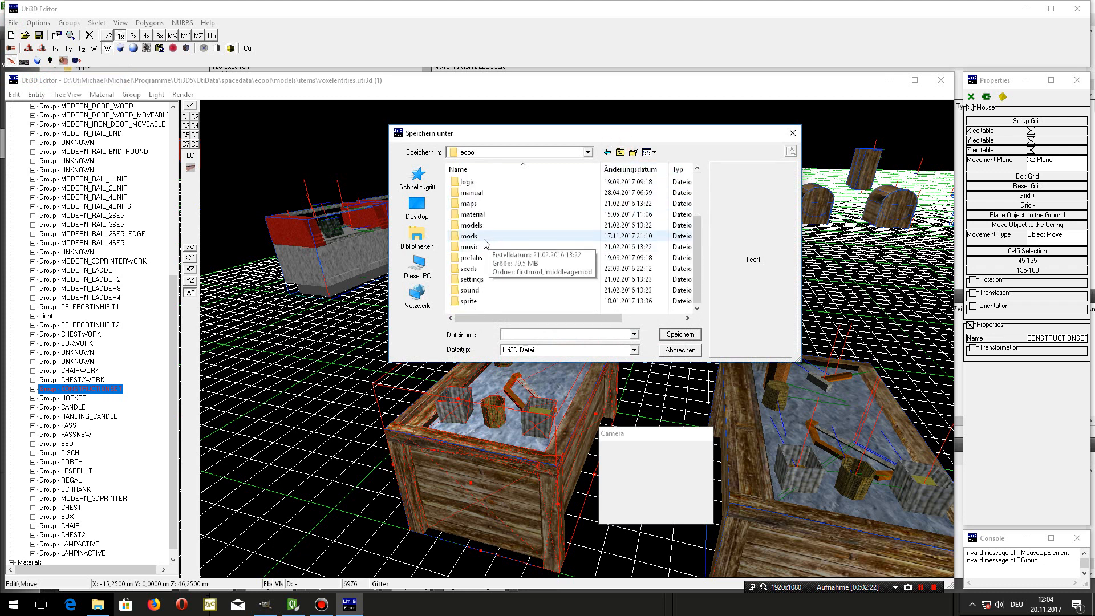
{"action": "double_click", "coordinate": [483, 236]}
{"action": "double_click", "coordinate": [493, 194]}
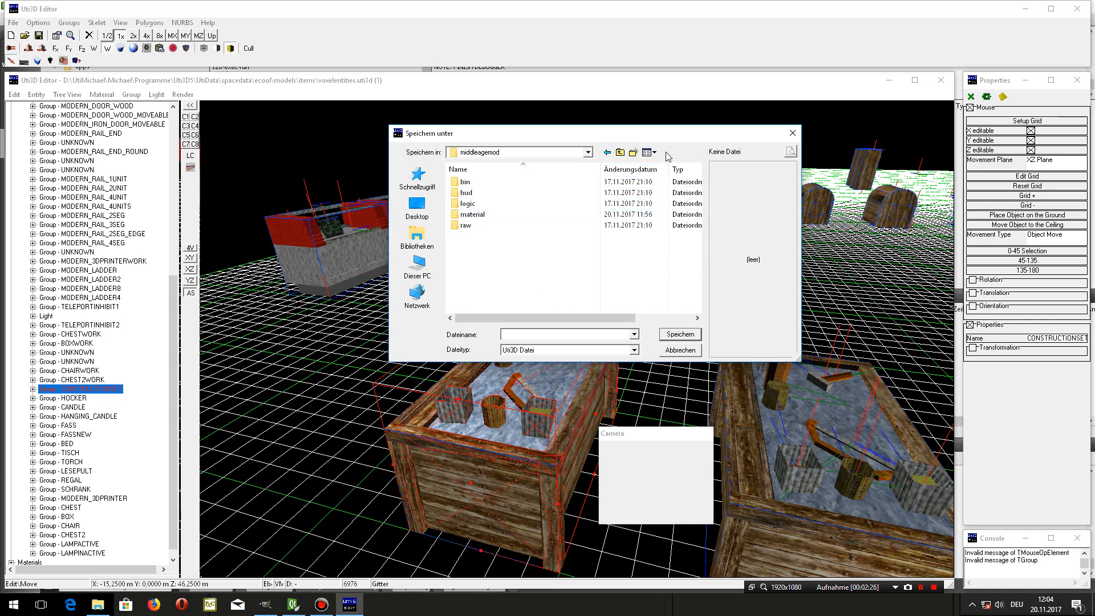
- Create a models folder in middleagemod, add an items subfolder inside it, and open that subfolder
{"action": "left_click", "coordinate": [633, 152]}
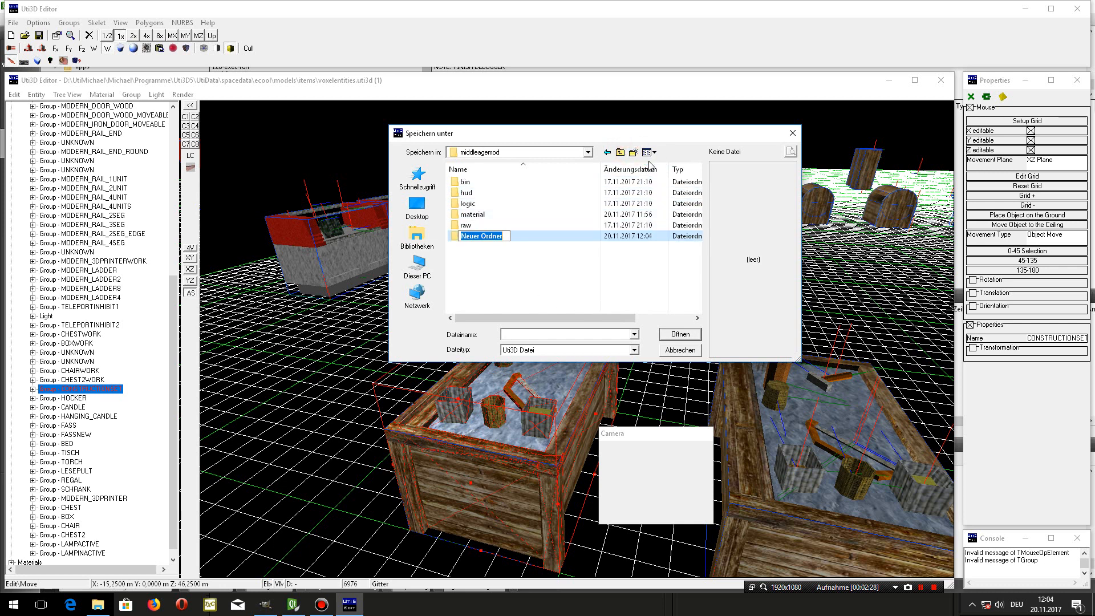
{"action": "type", "text": "models"}
{"action": "key", "text": "Return"}
{"action": "double_click", "coordinate": [484, 236]}
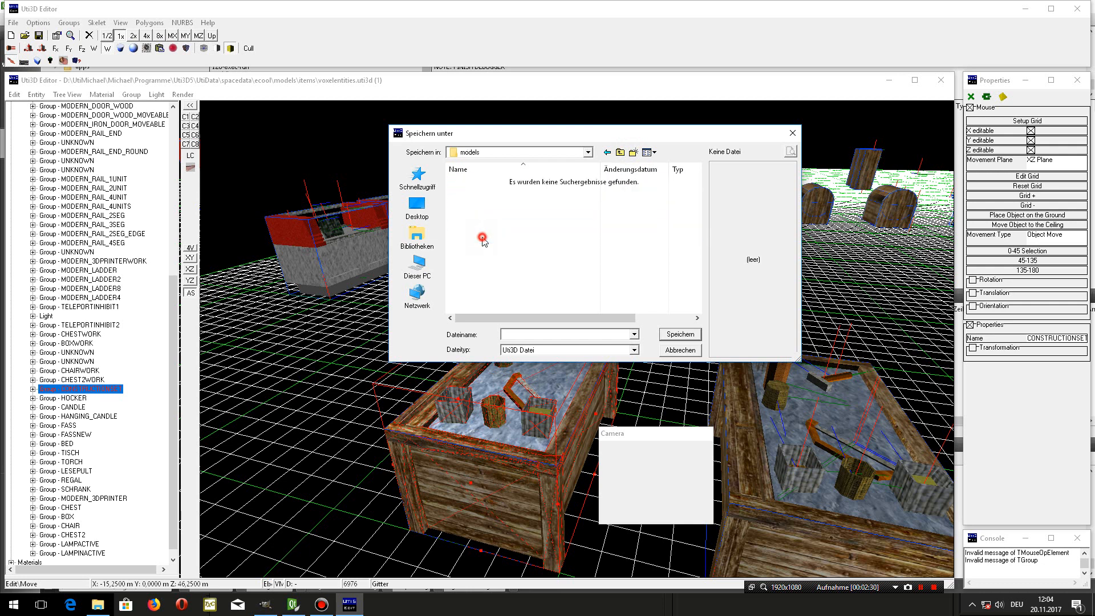
{"action": "left_click", "coordinate": [633, 152]}
{"action": "type", "text": "items"}
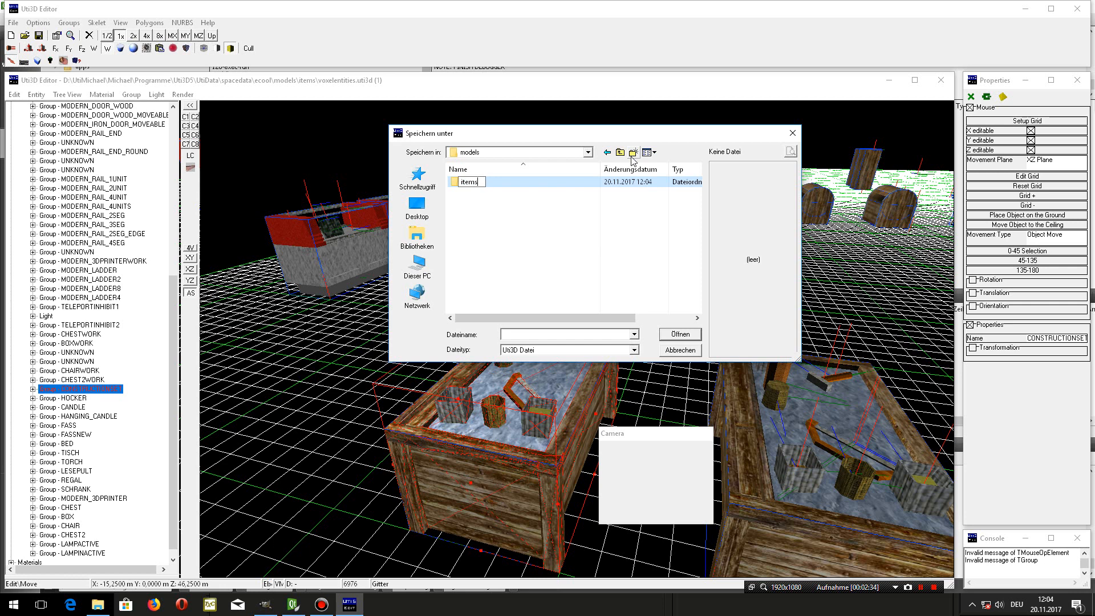
{"action": "key", "text": "Return"}
{"action": "double_click", "coordinate": [491, 182]}
- Save the model file as voxelentities.uti3d in the new items folder
{"action": "left_click", "coordinate": [506, 329]}
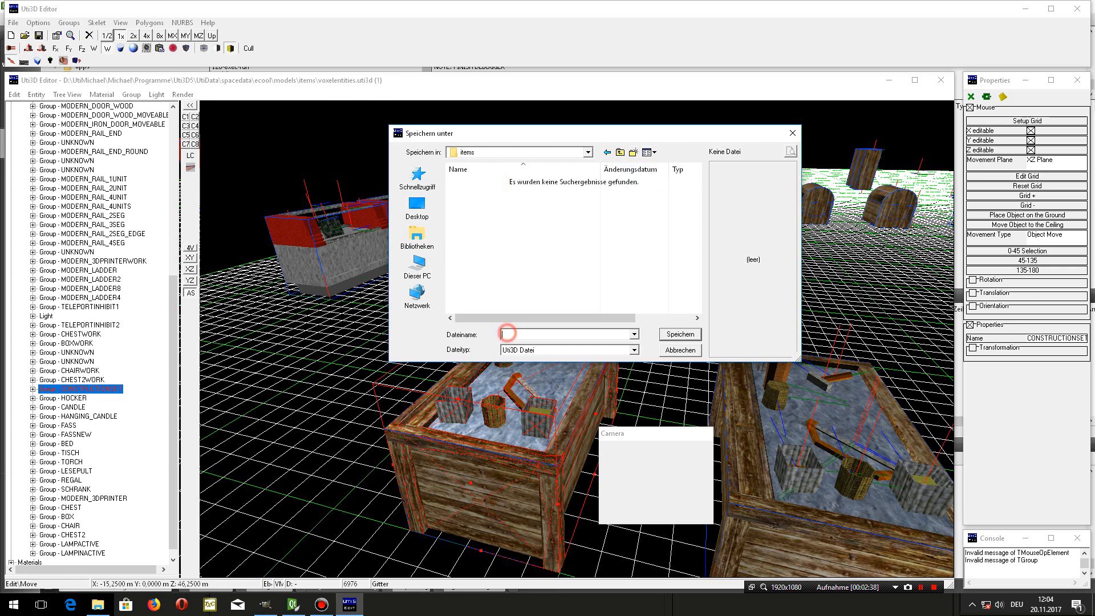
{"action": "type", "text": "voxelentities"}
{"action": "left_click", "coordinate": [680, 334]}
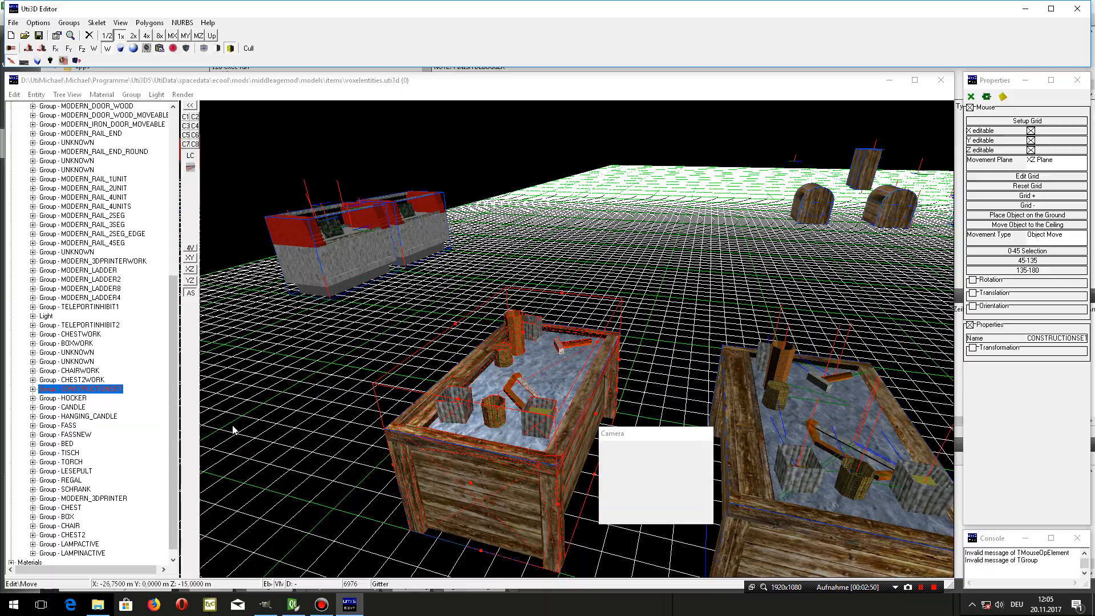
- Select the CONSTRUCTIONSETWORK crate in the 3D view
{"action": "left_click", "coordinate": [661, 461]}
{"action": "left_click_drag", "start_coordinate": [828, 440], "coordinate": [667, 473]}
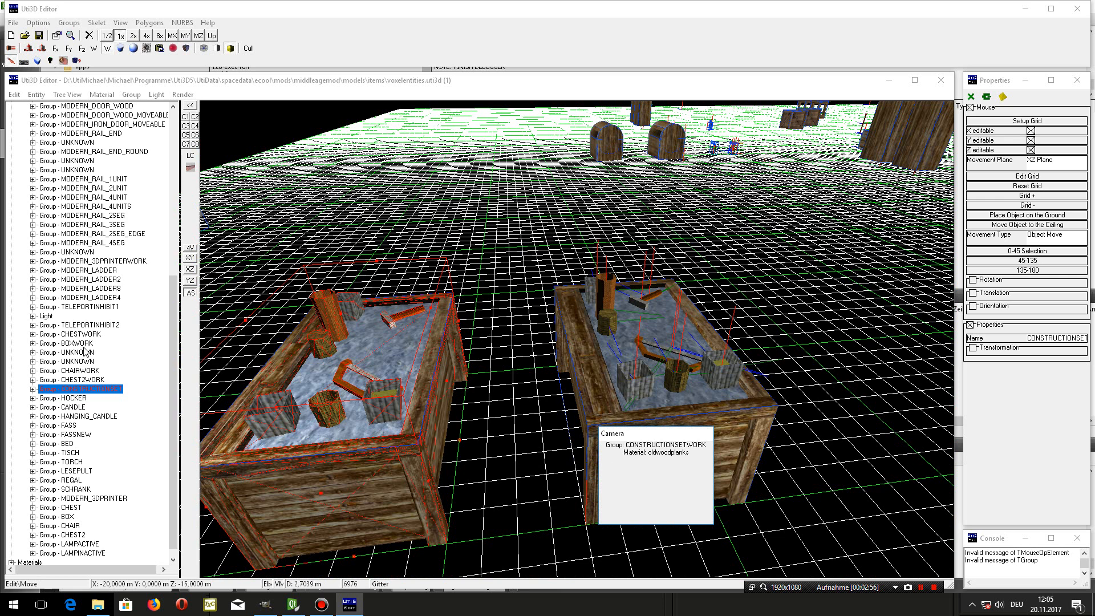
{"action": "left_click", "coordinate": [597, 390]}
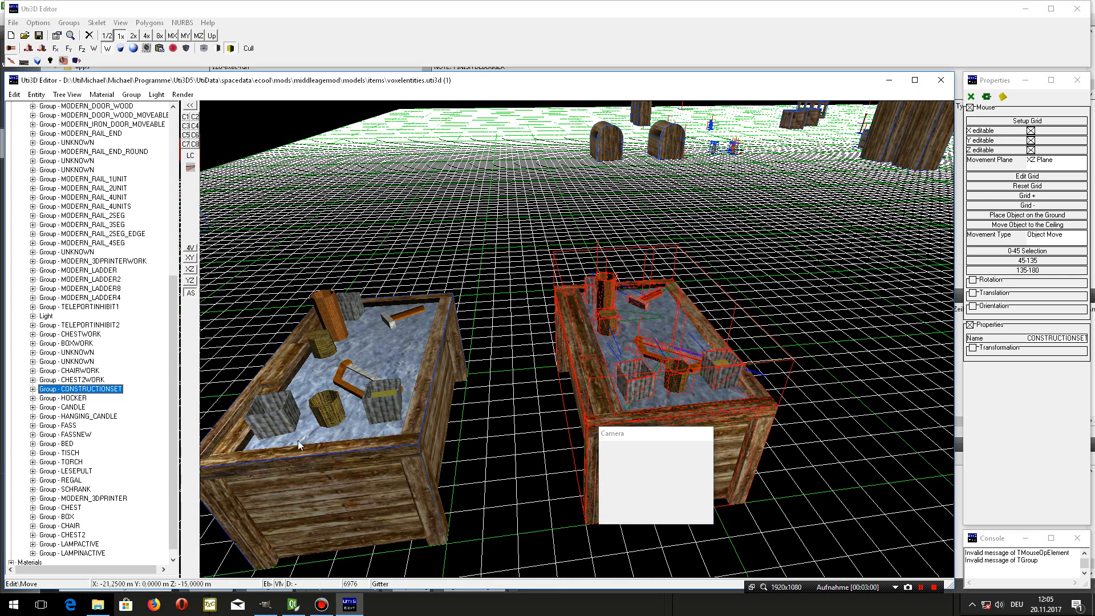
- Delete every group and light under Items from HOCKERWORK to LAMPINACTIVE, keeping only CONSTRUCTIONSETWORK
{"action": "scroll", "coordinate": [148, 437], "scroll_direction": "down", "scroll_amount": 1}
{"action": "scroll", "coordinate": [148, 455], "scroll_direction": "up", "scroll_amount": 10}
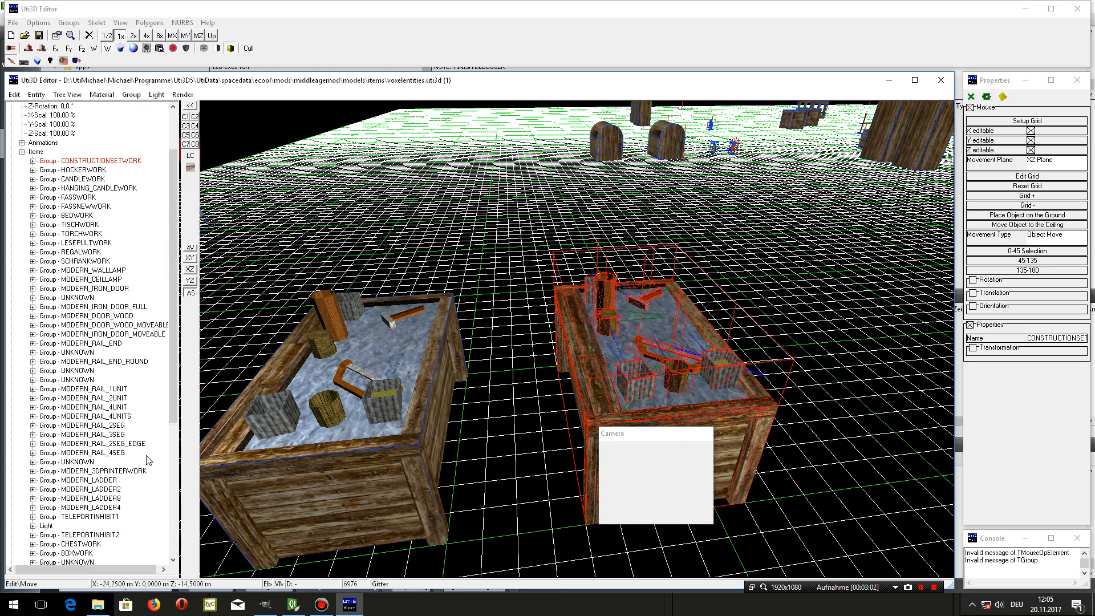
{"action": "left_click", "coordinate": [98, 234]}
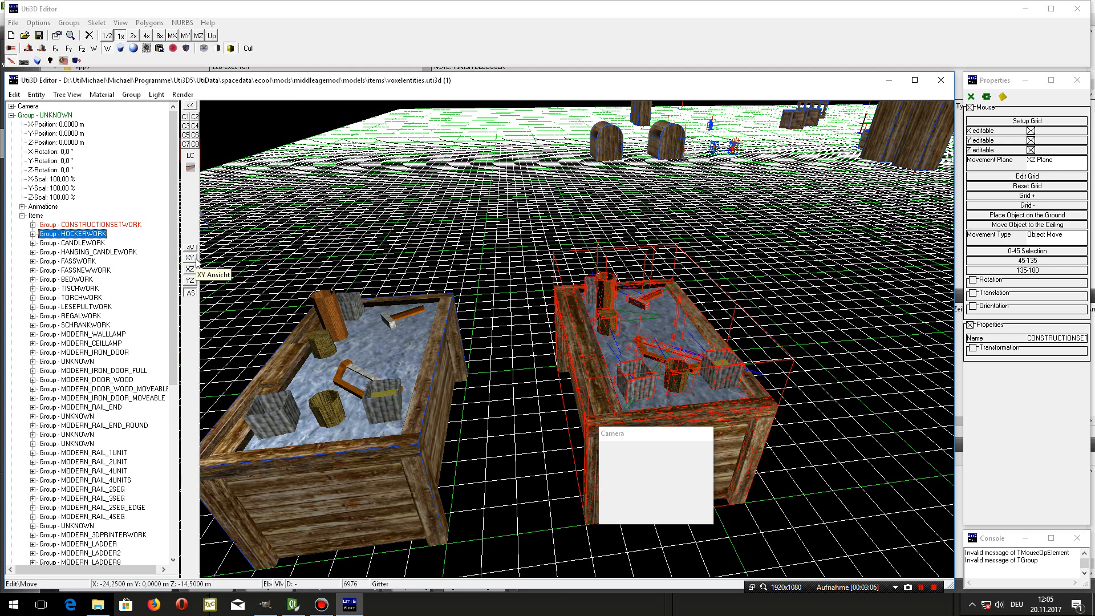
{"action": "key", "text": "Delete"}
{"action": "key", "text": "Delete"}
{"action": "key", "text": "Delete"}
{"action": "key", "text": "Delete"}
{"action": "key", "text": "Delete"}
{"action": "key", "text": "Delete"}
{"action": "key", "text": "Delete"}
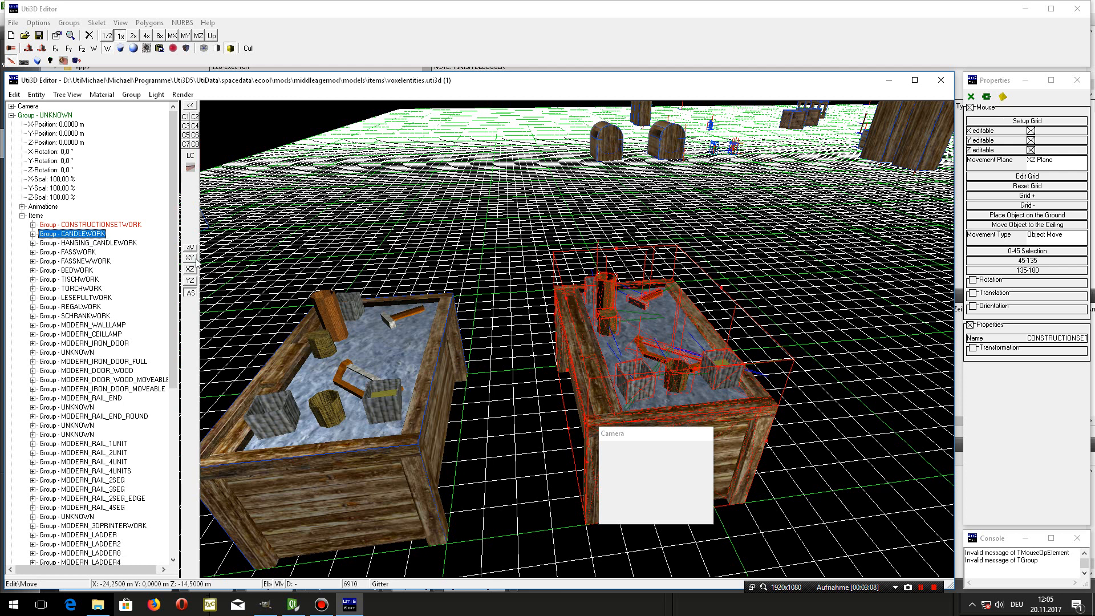
{"action": "key", "text": "Delete"}
{"action": "key", "text": "Delete"}
{"action": "key", "text": "Delete"}
{"action": "key", "text": "Delete"}
{"action": "key", "text": "Delete"}
{"action": "key", "text": "Delete"}
{"action": "key", "text": "Delete"}
{"action": "key", "text": "Delete"}
{"action": "key", "text": "Delete"}
{"action": "key", "text": "Delete"}
{"action": "key", "text": "Delete"}
{"action": "key", "text": "Delete"}
{"action": "key", "text": "Delete"}
{"action": "key", "text": "Delete"}
{"action": "key", "text": "Delete"}
{"action": "key", "text": "Delete"}
{"action": "key", "text": "Delete"}
{"action": "key", "text": "Delete"}
{"action": "key", "text": "Delete"}
{"action": "key", "text": "Delete"}
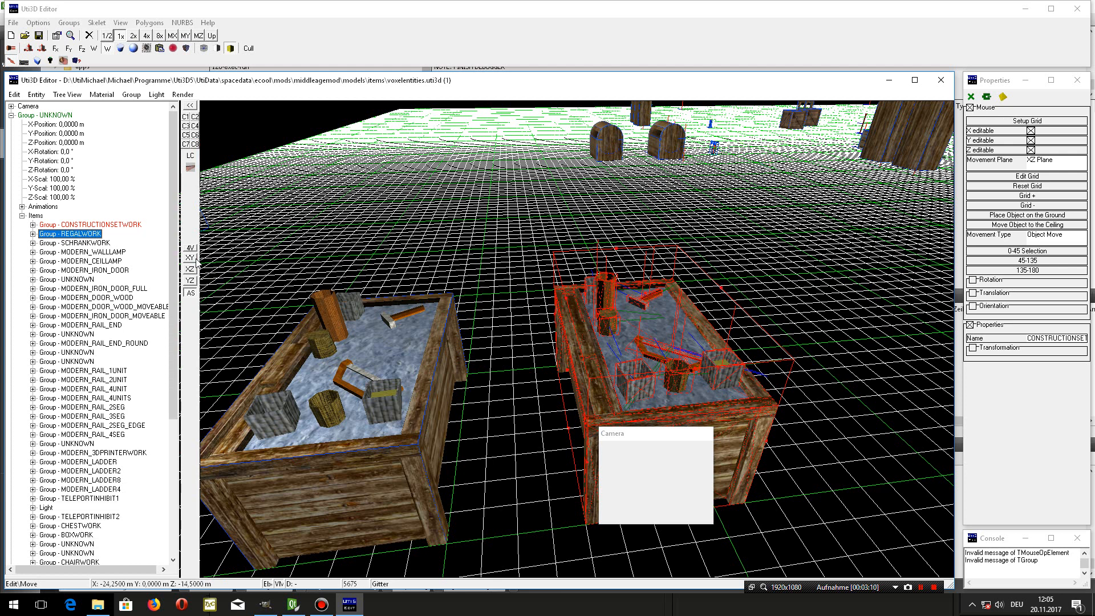
{"action": "key", "text": "Delete"}
{"action": "key", "text": "Delete"}
{"action": "key", "text": "Delete"}
{"action": "key", "text": "Delete"}
{"action": "key", "text": "Delete"}
{"action": "key", "text": "Delete"}
{"action": "key", "text": "Delete"}
{"action": "key", "text": "Delete"}
{"action": "key", "text": "Delete"}
{"action": "key", "text": "Delete"}
{"action": "key", "text": "Delete"}
{"action": "key", "text": "Delete"}
{"action": "key", "text": "Delete"}
{"action": "key", "text": "Delete"}
{"action": "key", "text": "Delete"}
{"action": "key", "text": "Delete"}
{"action": "key", "text": "Delete"}
{"action": "key", "text": "Delete"}
{"action": "key", "text": "Delete"}
{"action": "key", "text": "Delete"}
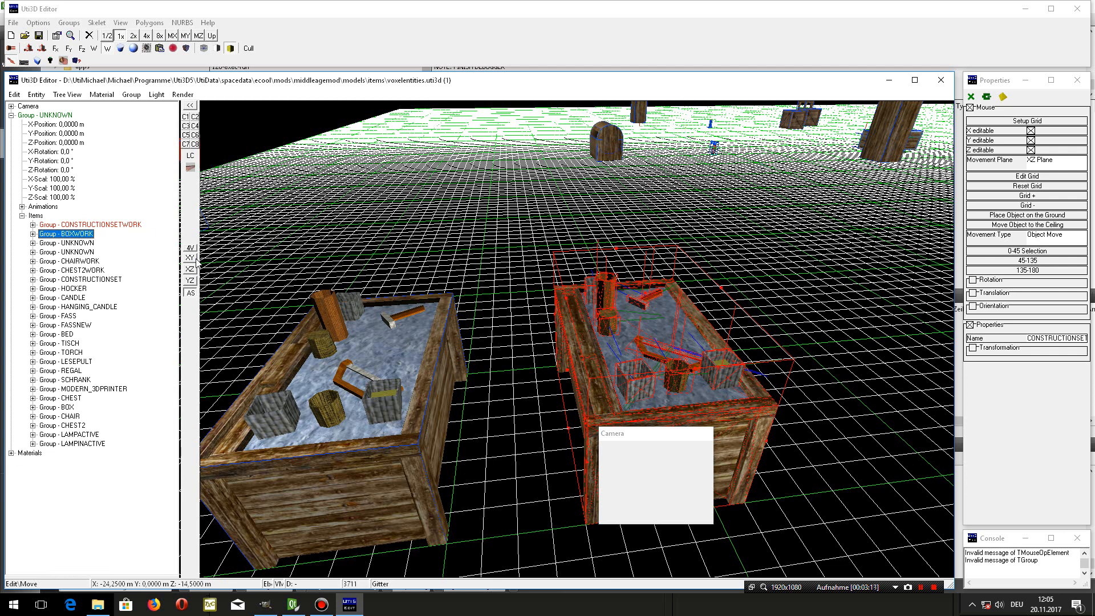
{"action": "key", "text": "Delete"}
{"action": "key", "text": "Delete"}
{"action": "key", "text": "Delete"}
{"action": "key", "text": "Delete"}
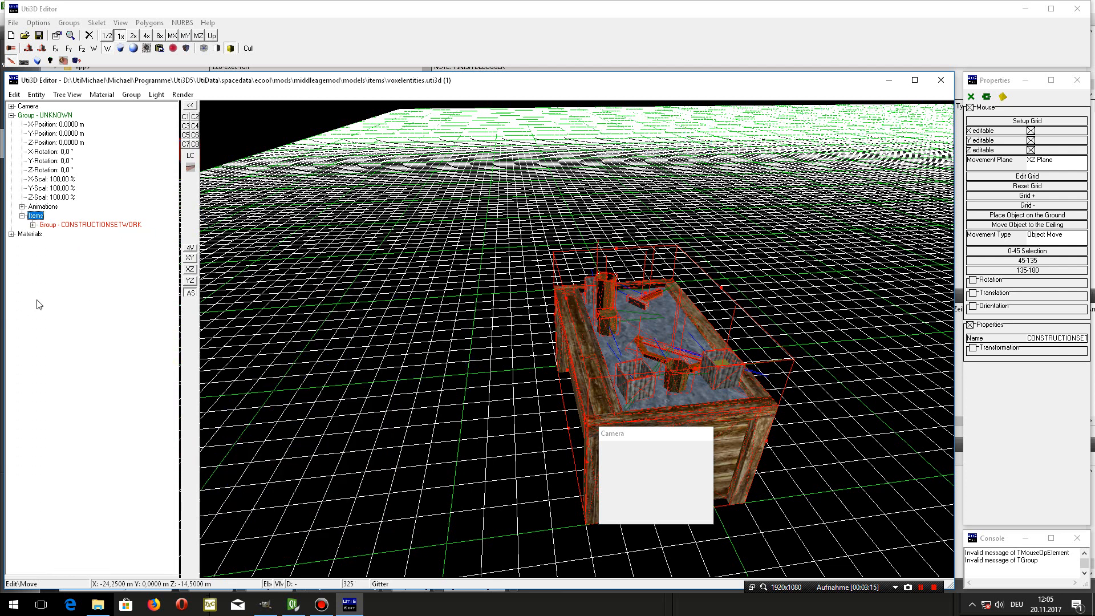
- Examine the polygons and subgroups nested inside the CONSTRUCTIONSETWORK group
{"action": "left_click", "coordinate": [126, 225]}
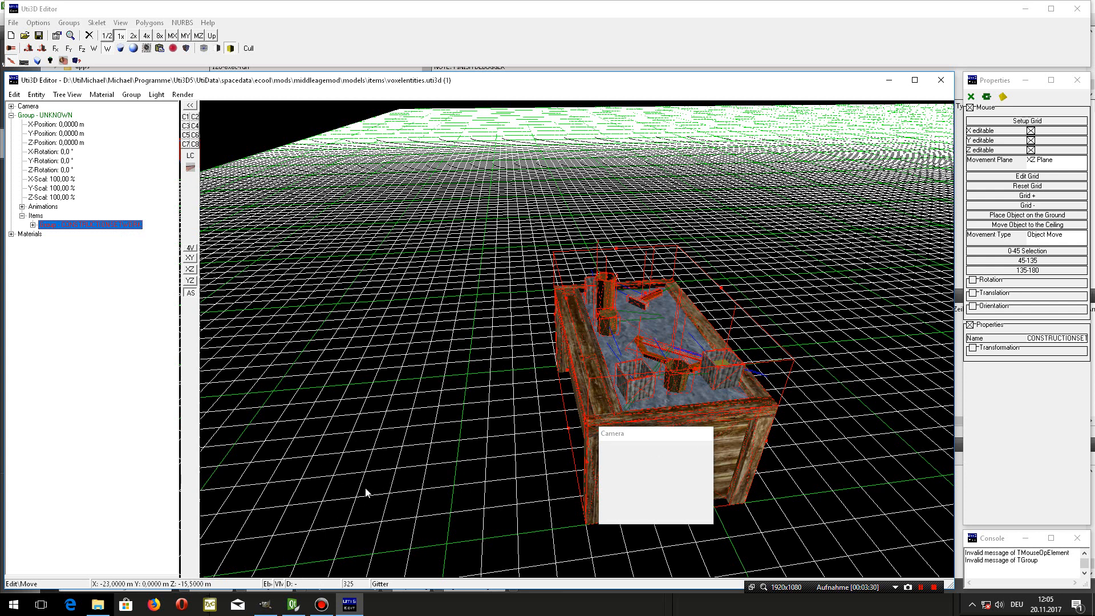
{"action": "left_click", "coordinate": [33, 225]}
{"action": "left_click", "coordinate": [44, 325]}
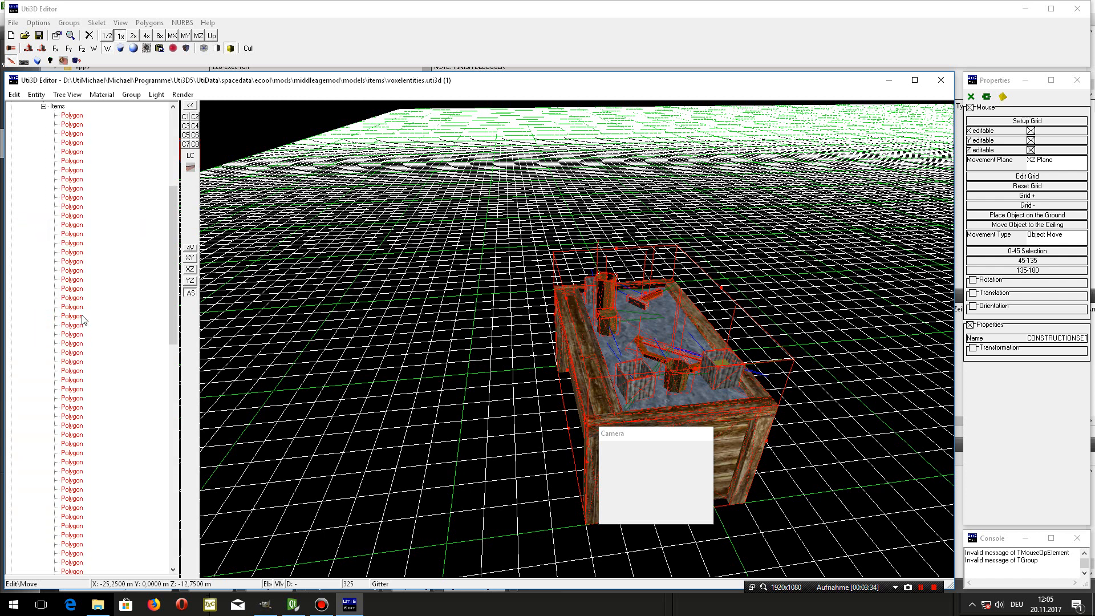
{"action": "scroll", "coordinate": [94, 316], "scroll_direction": "down", "scroll_amount": 5}
{"action": "scroll", "coordinate": [95, 316], "scroll_direction": "down", "scroll_amount": 10}
{"action": "left_click", "coordinate": [103, 490]}
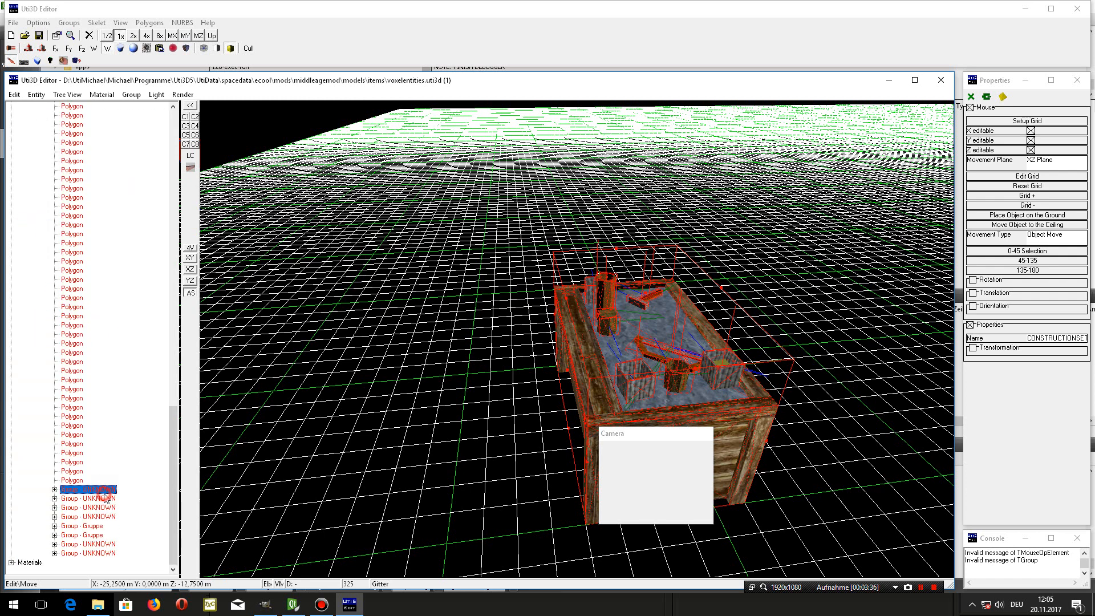
{"action": "left_click", "coordinate": [100, 516]}
{"action": "left_click", "coordinate": [97, 553]}
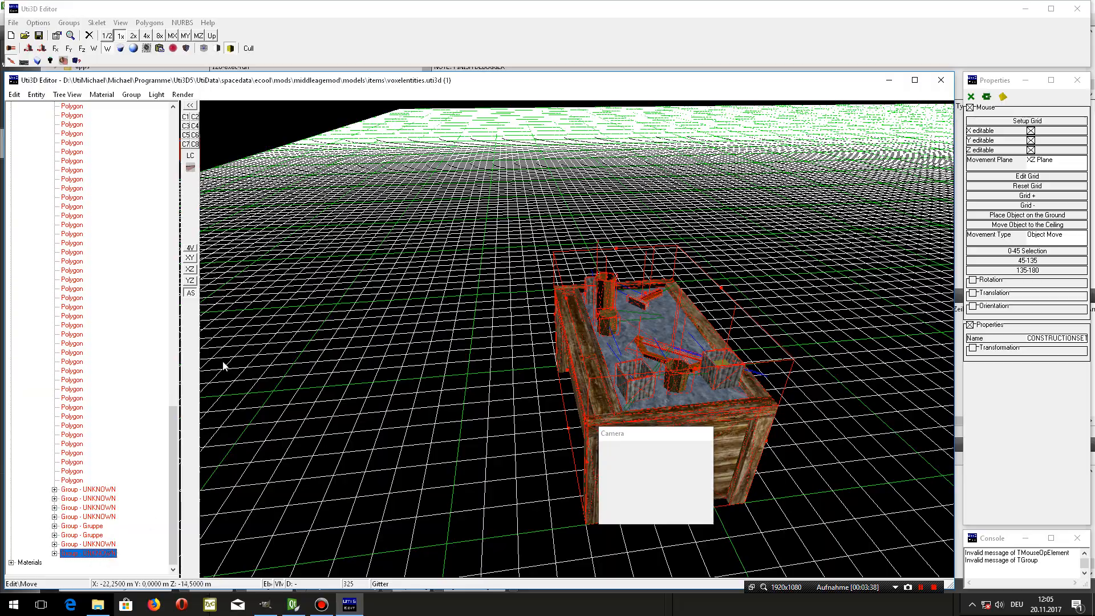
{"action": "left_click_drag", "start_coordinate": [174, 445], "coordinate": [149, 94]}
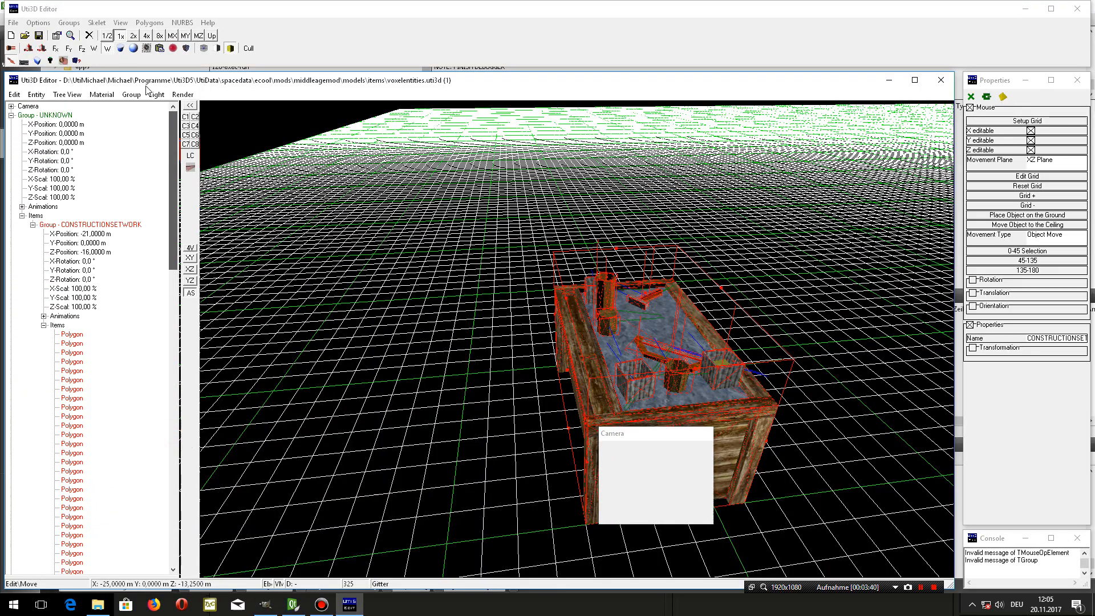
{"action": "left_click", "coordinate": [44, 325]}
- Rearrange the crate's top by moving the bent wooden piece and duplicating a wooden post and two blocks, and save the model
{"action": "left_click_drag", "start_coordinate": [638, 472], "coordinate": [564, 485]}
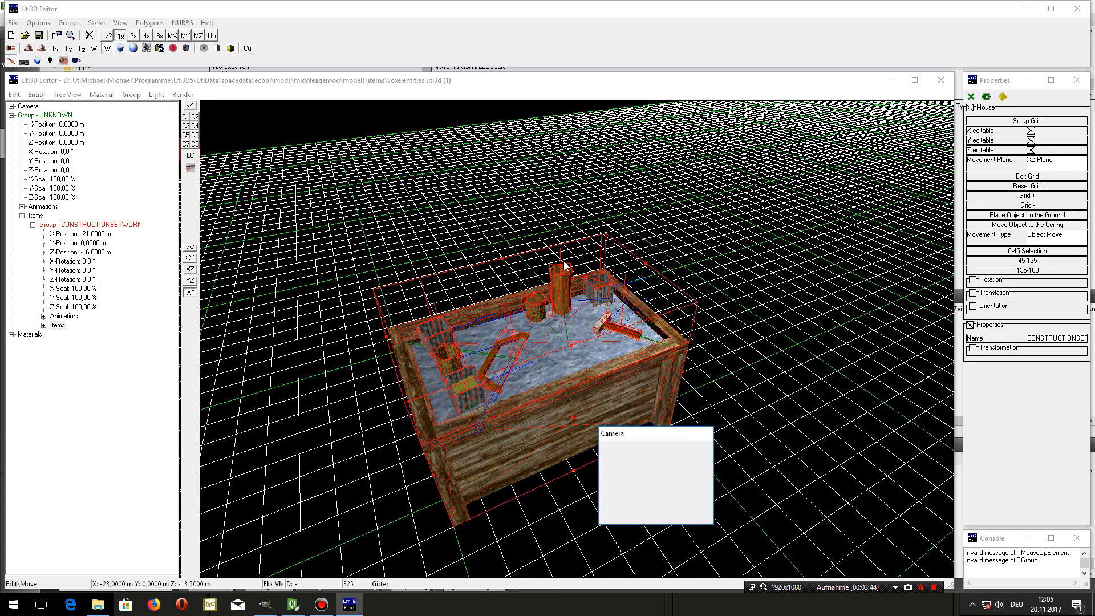
{"action": "left_click", "coordinate": [498, 309]}
{"action": "left_click_drag", "start_coordinate": [483, 383], "coordinate": [480, 333]}
{"action": "left_click", "coordinate": [569, 307]}
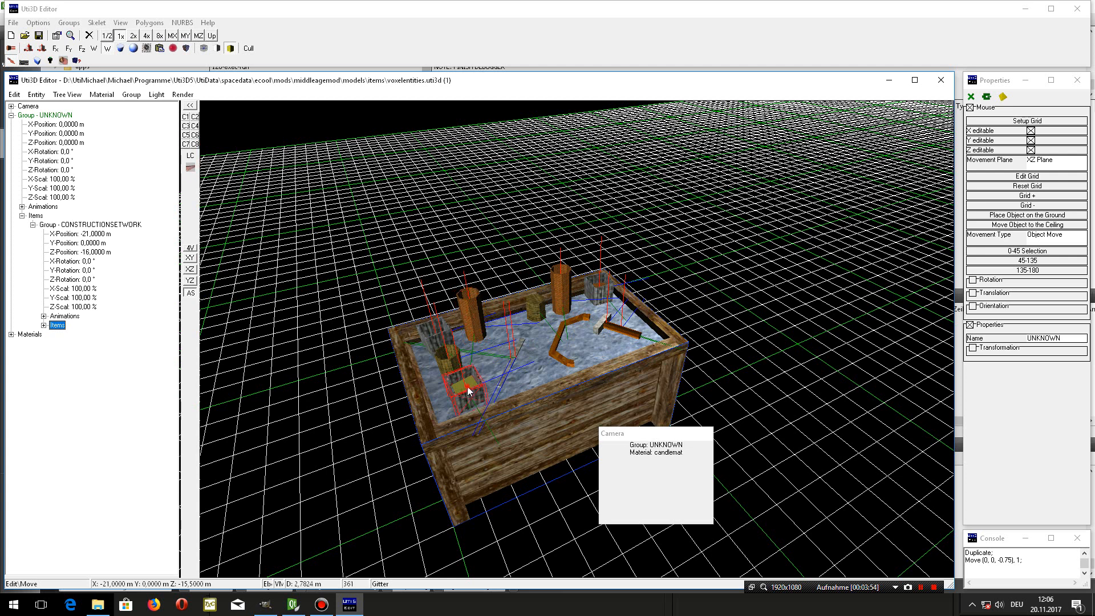
{"action": "left_click_drag", "start_coordinate": [467, 391], "coordinate": [512, 362], "text": "ctrl"}
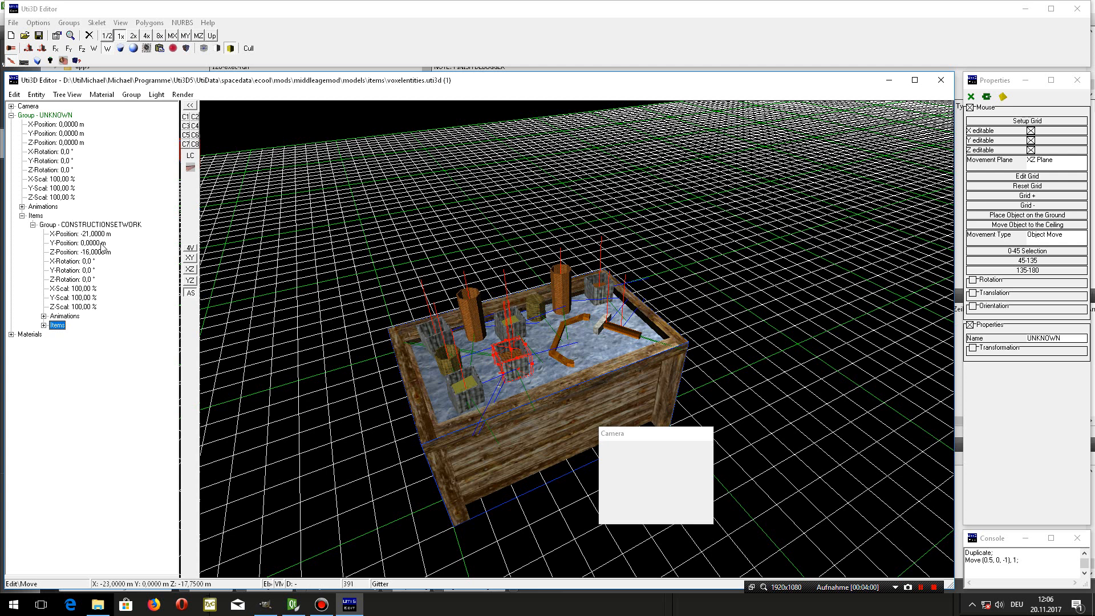
{"action": "left_click", "coordinate": [39, 38]}
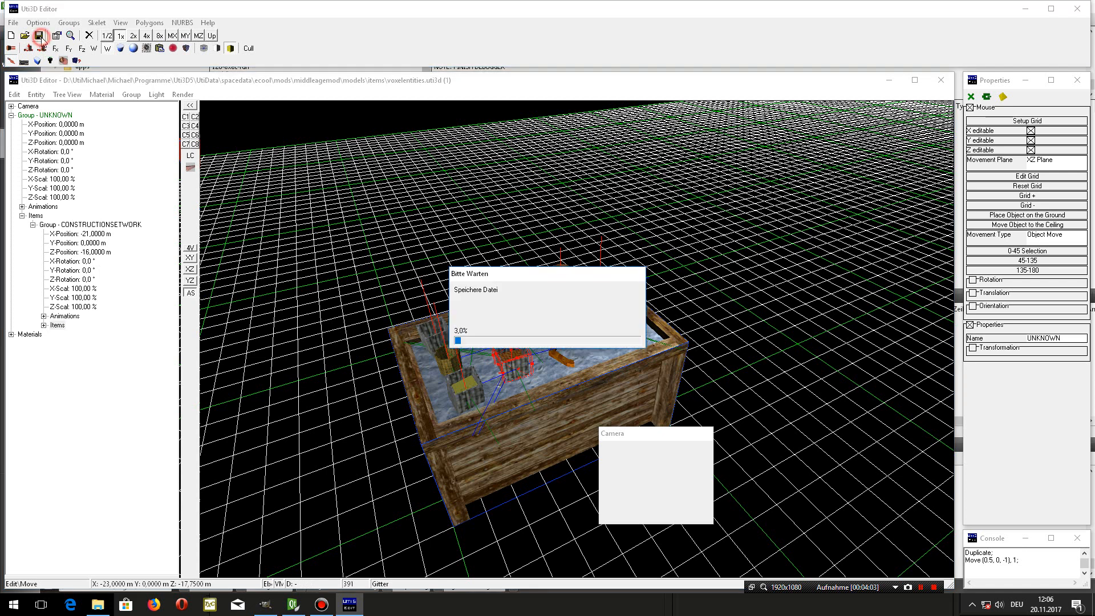
- Duplicate the whole CONSTRUCTIONSETWORK group and offset the copy by -2.5 m in X
{"action": "left_click", "coordinate": [75, 226]}
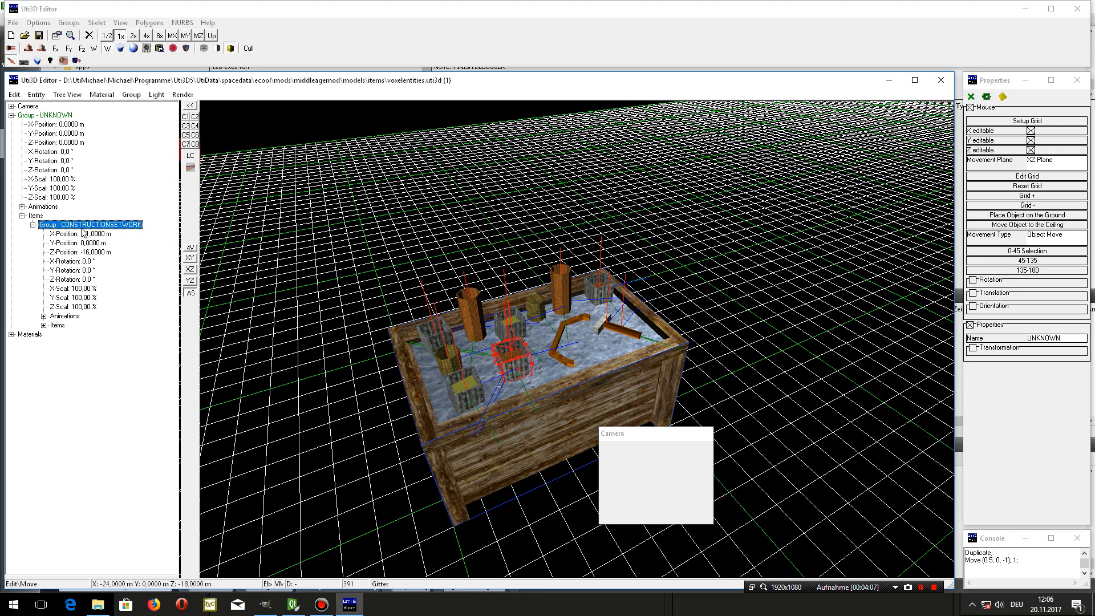
{"action": "right_click", "coordinate": [82, 227]}
{"action": "left_click", "coordinate": [123, 315]}
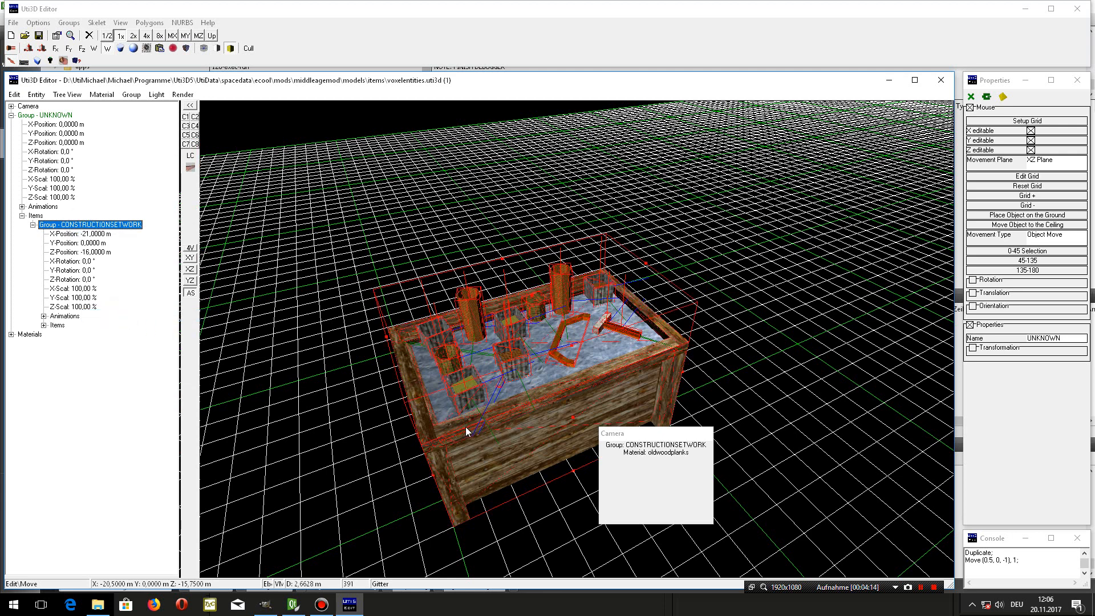
{"action": "left_click_drag", "start_coordinate": [462, 427], "coordinate": [397, 254], "text": "shift"}
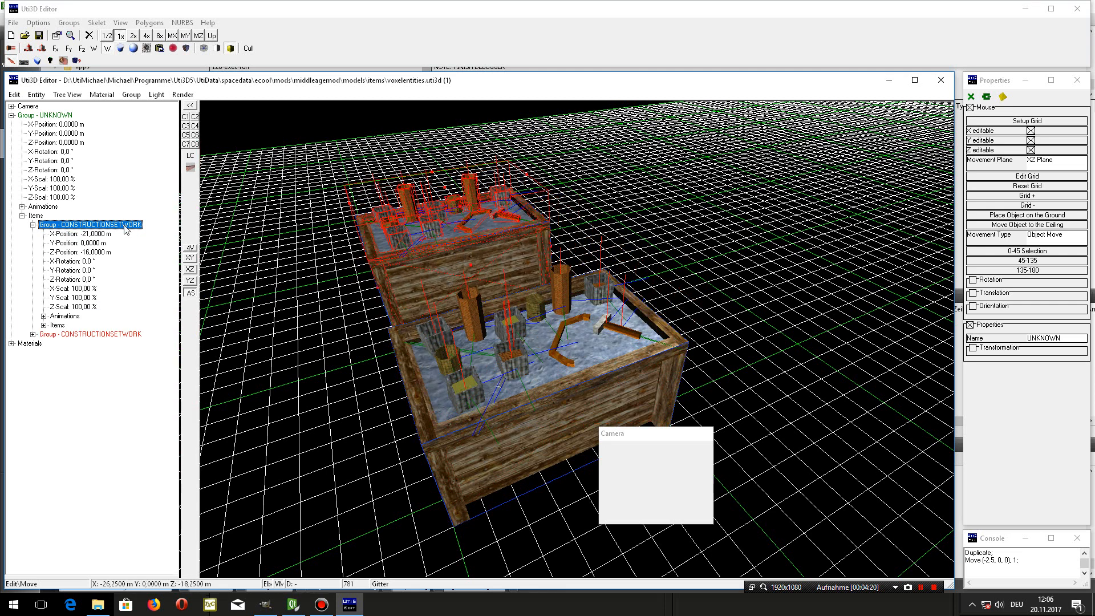
- Rename the duplicated crate group to CONSTRUCTIONSET
{"action": "right_click", "coordinate": [124, 226]}
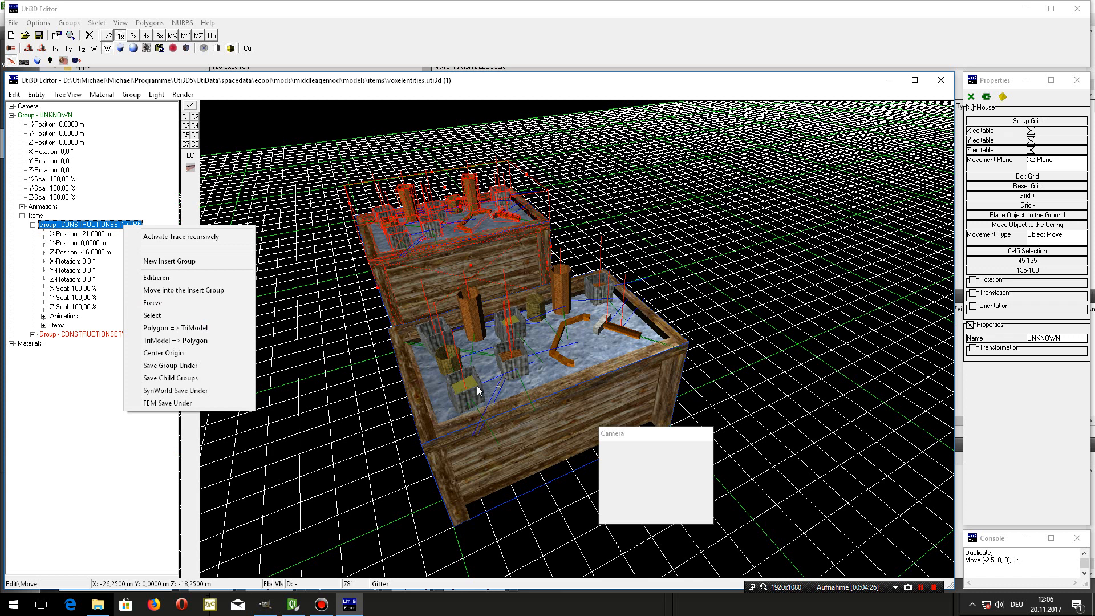
{"action": "left_click", "coordinate": [117, 336]}
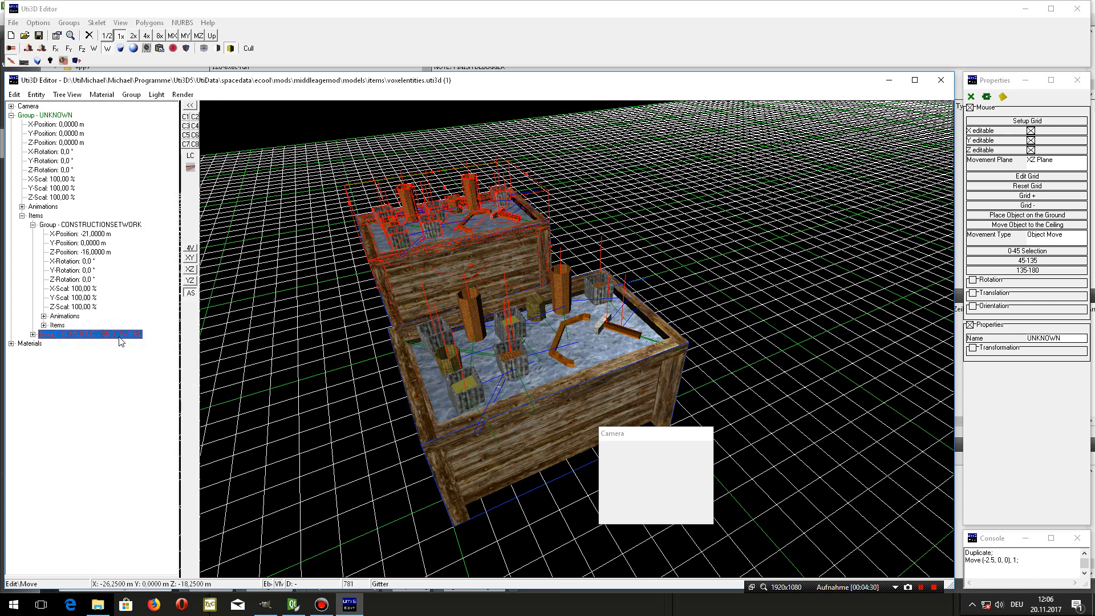
{"action": "double_click", "coordinate": [118, 335]}
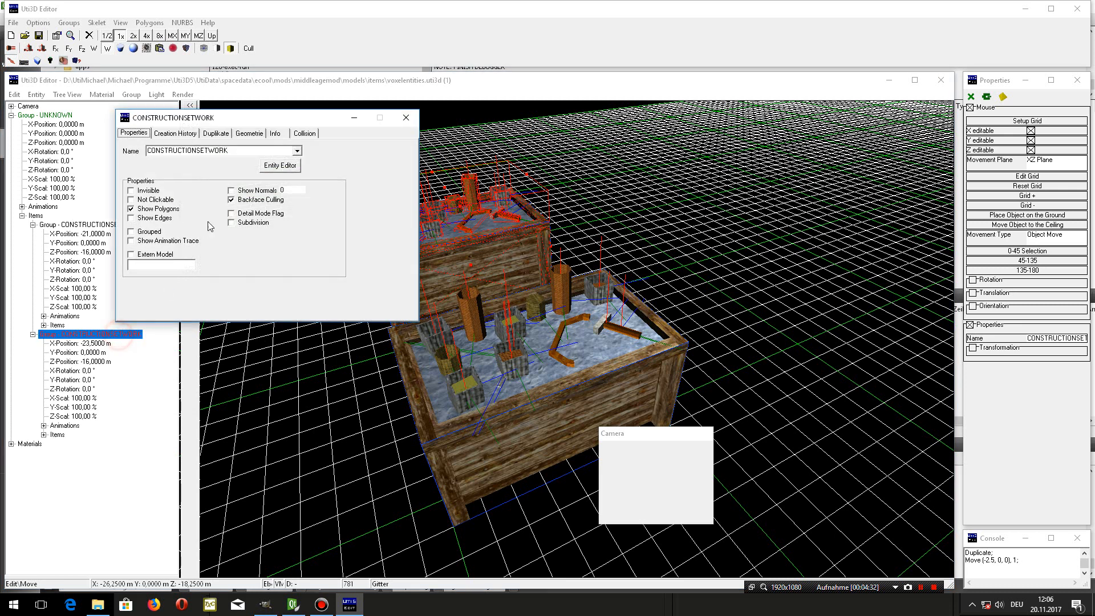
{"action": "left_click", "coordinate": [207, 150]}
{"action": "left_click", "coordinate": [237, 149]}
{"action": "left_click_drag", "start_coordinate": [209, 151], "coordinate": [232, 153]}
{"action": "key", "text": "BackSpace"}
{"action": "left_click", "coordinate": [406, 118]}
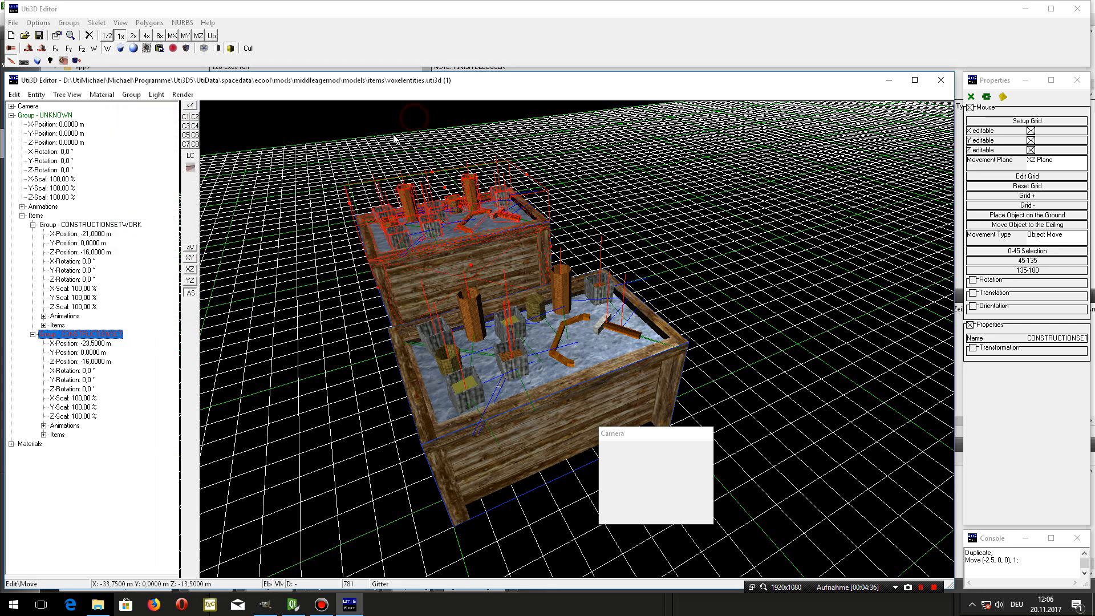
- Freeze the CONSTRUCTIONSET group into plain polygons and save the model
{"action": "left_click", "coordinate": [44, 435]}
{"action": "left_click_drag", "start_coordinate": [172, 284], "coordinate": [146, 502]}
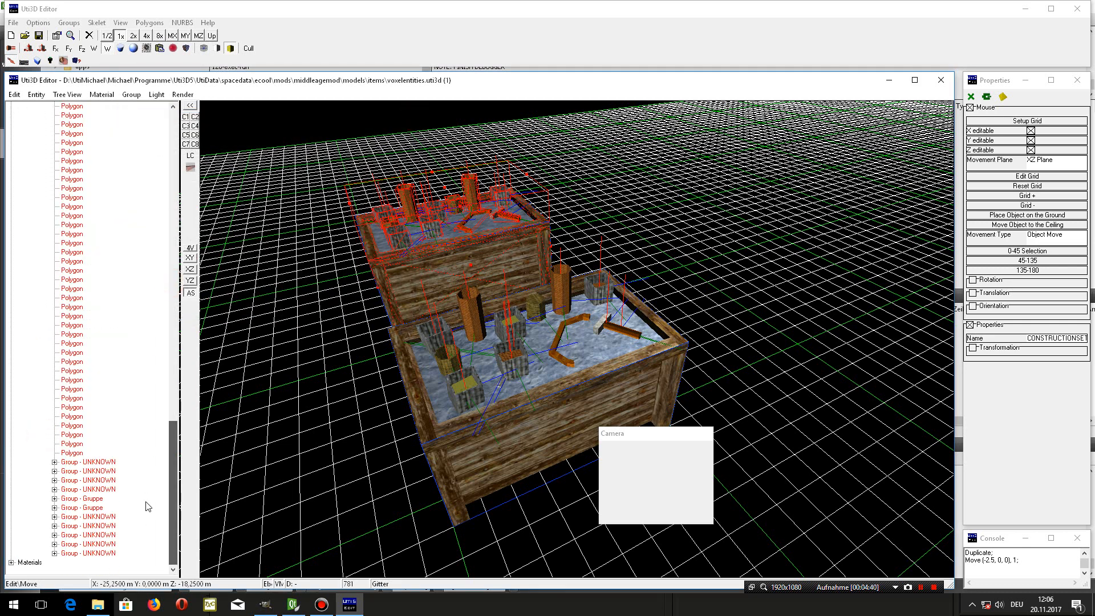
{"action": "scroll", "coordinate": [148, 506], "scroll_direction": "up", "scroll_amount": 15}
{"action": "right_click", "coordinate": [104, 289]}
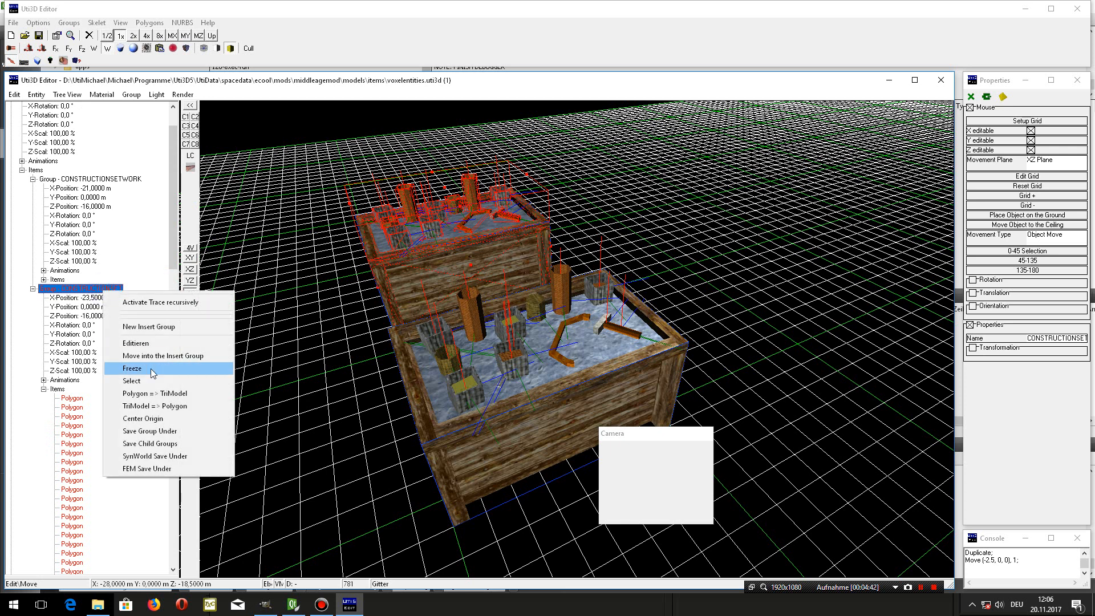
{"action": "left_click", "coordinate": [152, 372]}
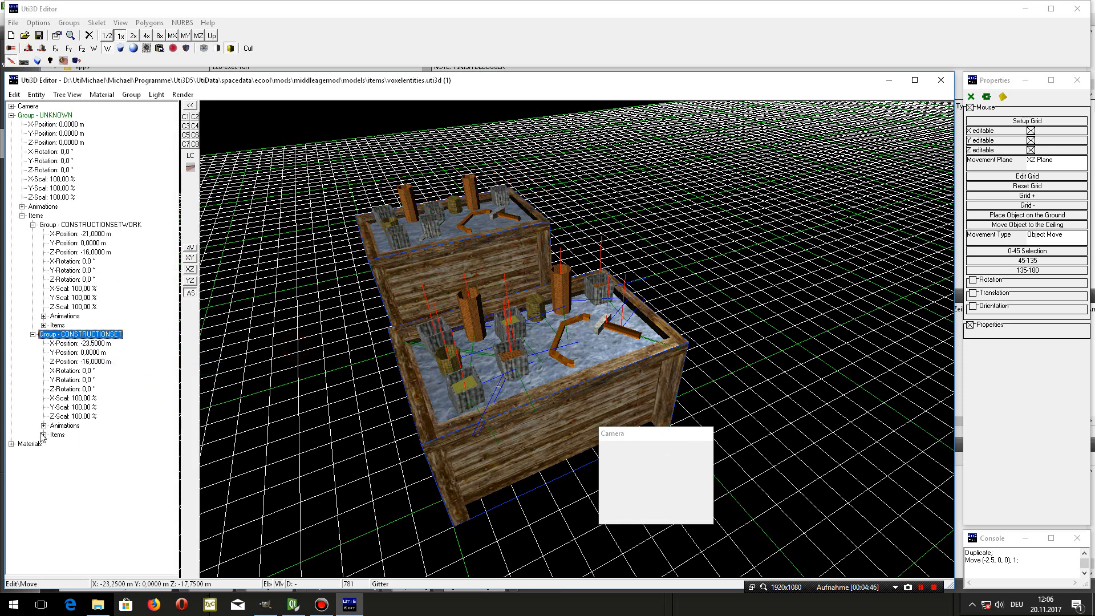
{"action": "left_click", "coordinate": [44, 434]}
{"action": "left_click_drag", "start_coordinate": [173, 177], "coordinate": [173, 134]}
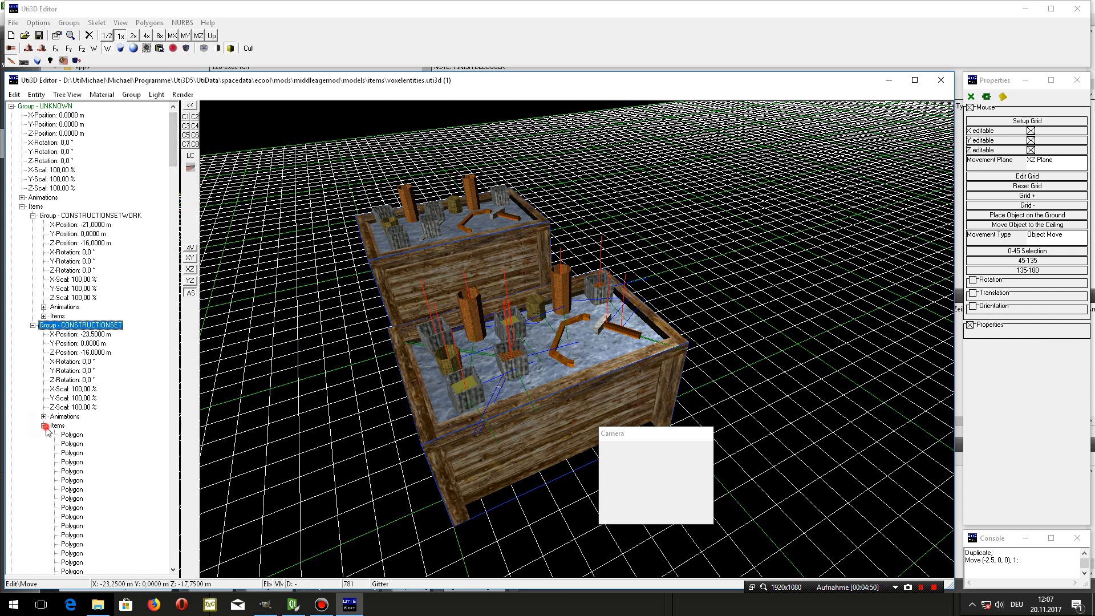
{"action": "left_click", "coordinate": [44, 434]}
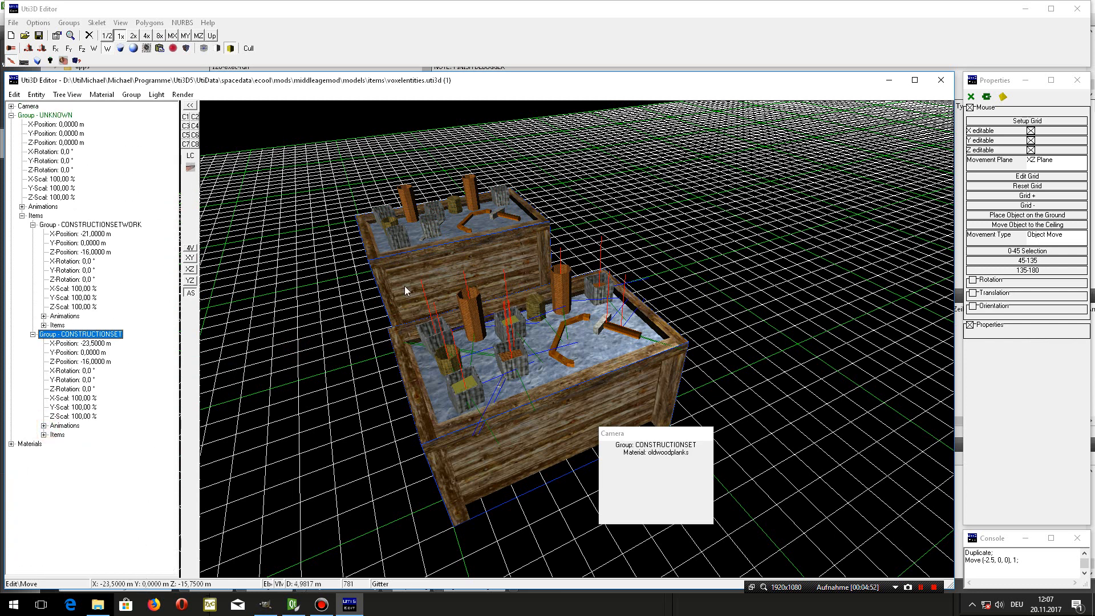
{"action": "left_click", "coordinate": [39, 36]}
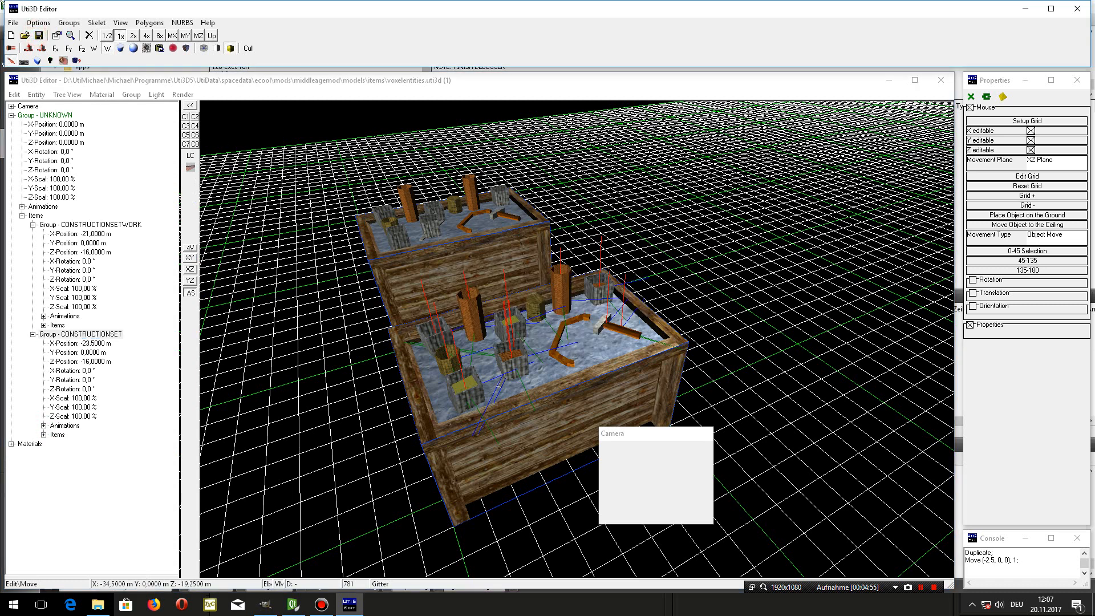
- Open the original voxelentities.uti3d from ecool\models\items beside the mod file and show its object tree
{"action": "left_click", "coordinate": [13, 22]}
{"action": "left_click", "coordinate": [13, 23]}
{"action": "left_click", "coordinate": [13, 23]}
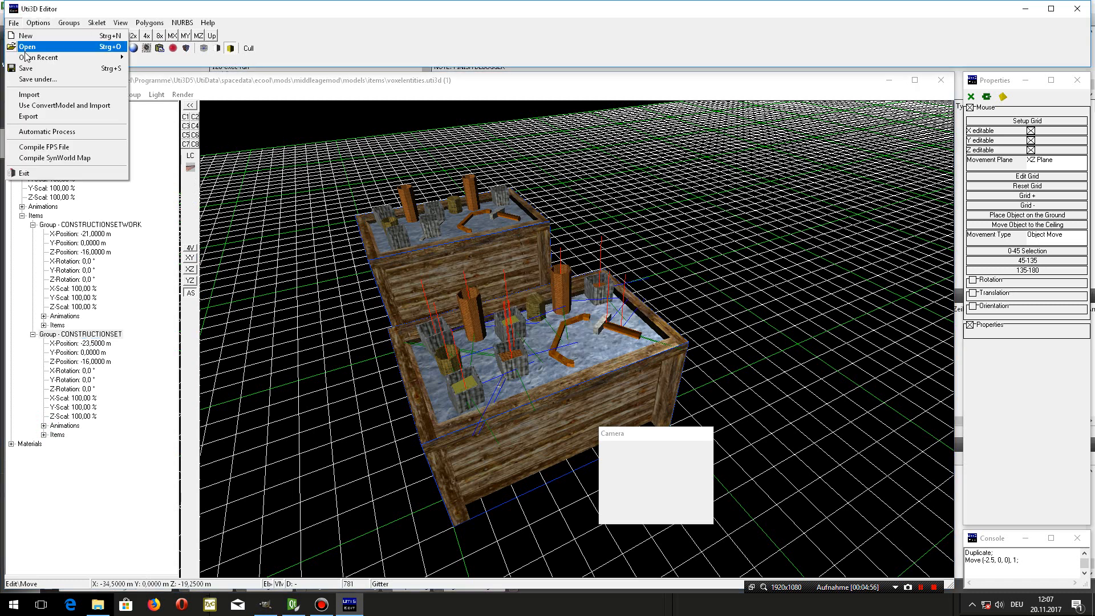
{"action": "mouse_move", "coordinate": [27, 59]}
{"action": "left_click", "coordinate": [345, 59]}
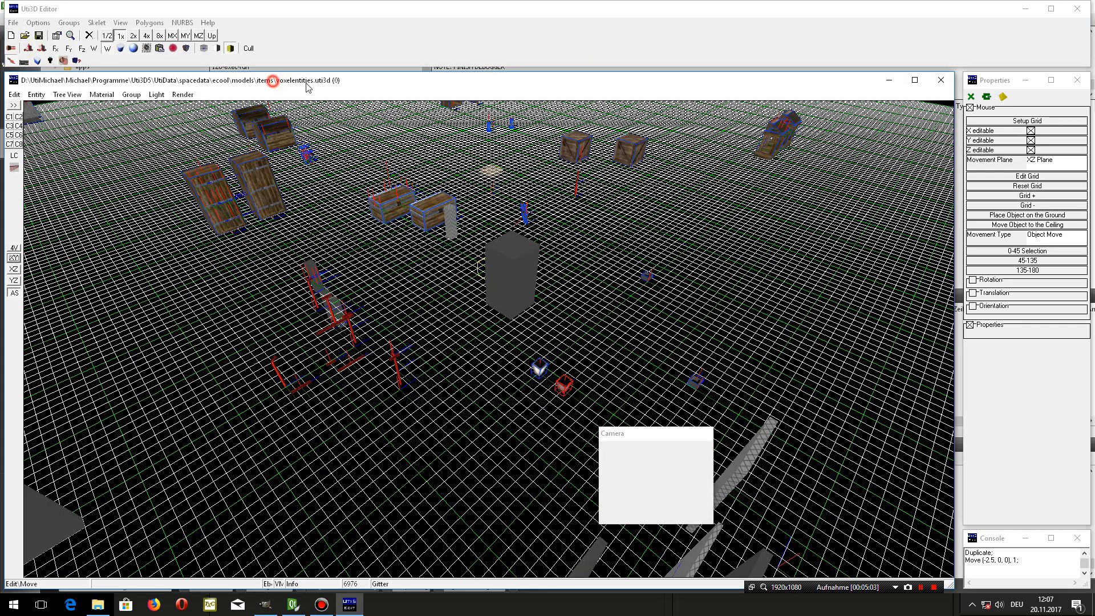
{"action": "left_click_drag", "start_coordinate": [281, 85], "coordinate": [513, 94]}
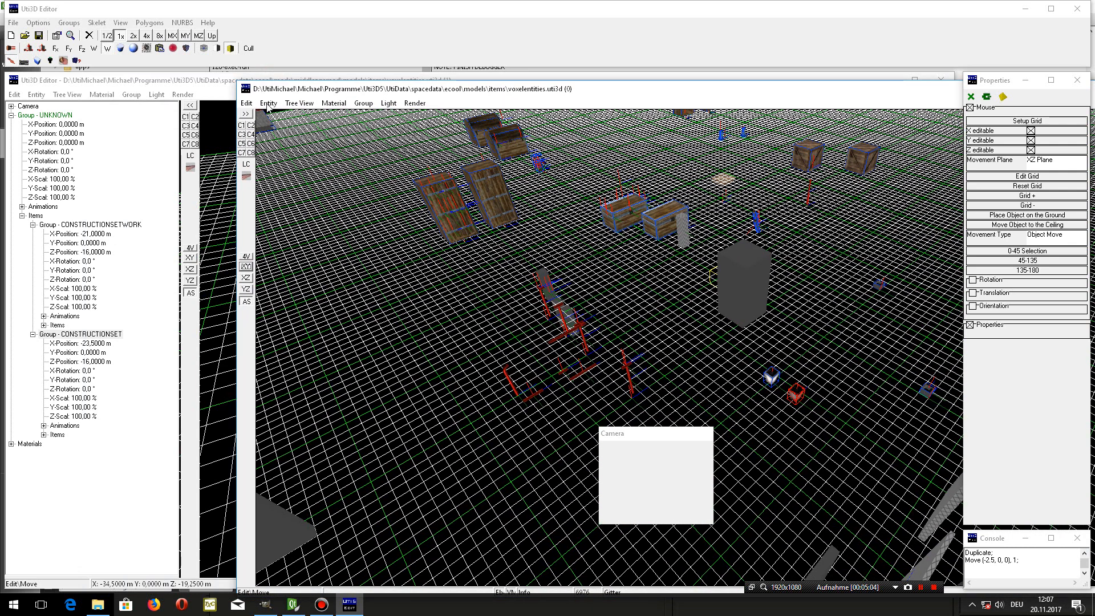
{"action": "left_click", "coordinate": [246, 114]}
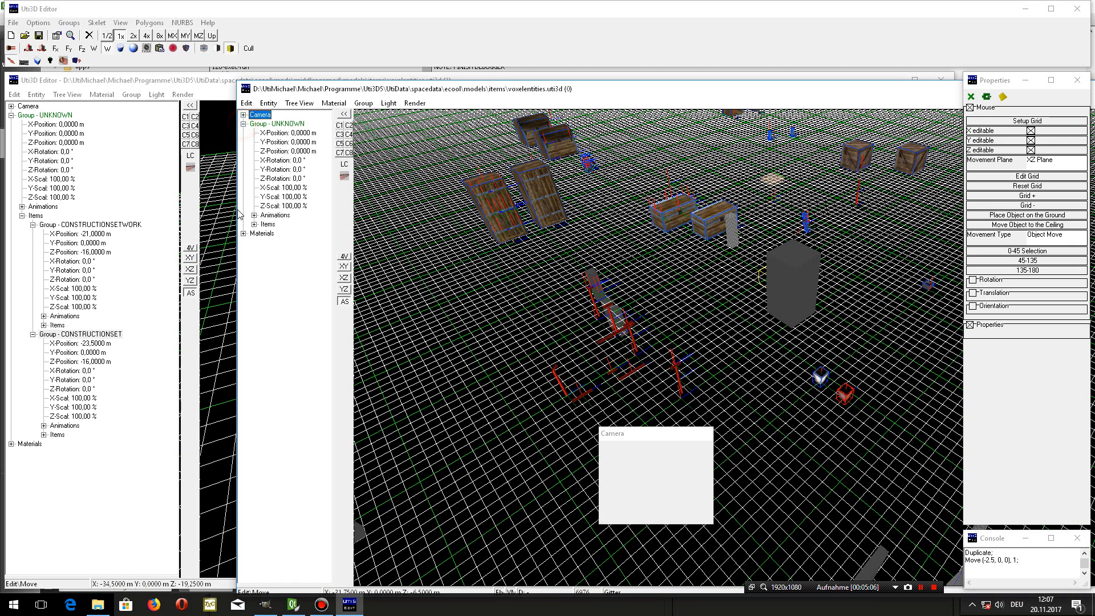
- Locate the original crate and its CONSTRUCTIONSET group for comparison, and close the original model window
{"action": "left_click", "coordinate": [253, 224]}
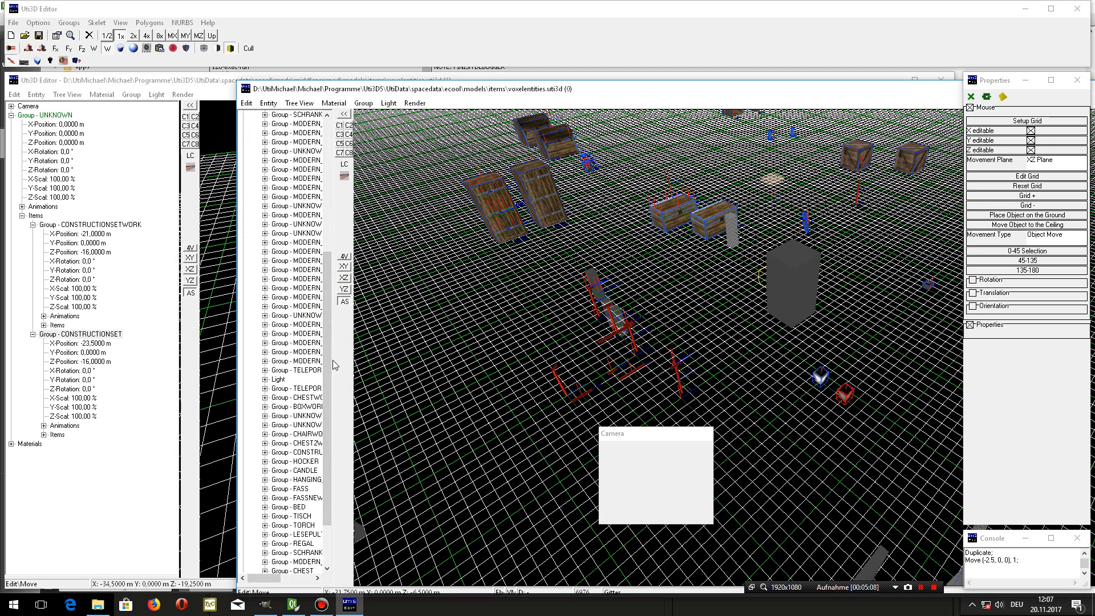
{"action": "left_click_drag", "start_coordinate": [334, 360], "coordinate": [442, 363]}
{"action": "left_click_drag", "start_coordinate": [638, 477], "coordinate": [611, 436]}
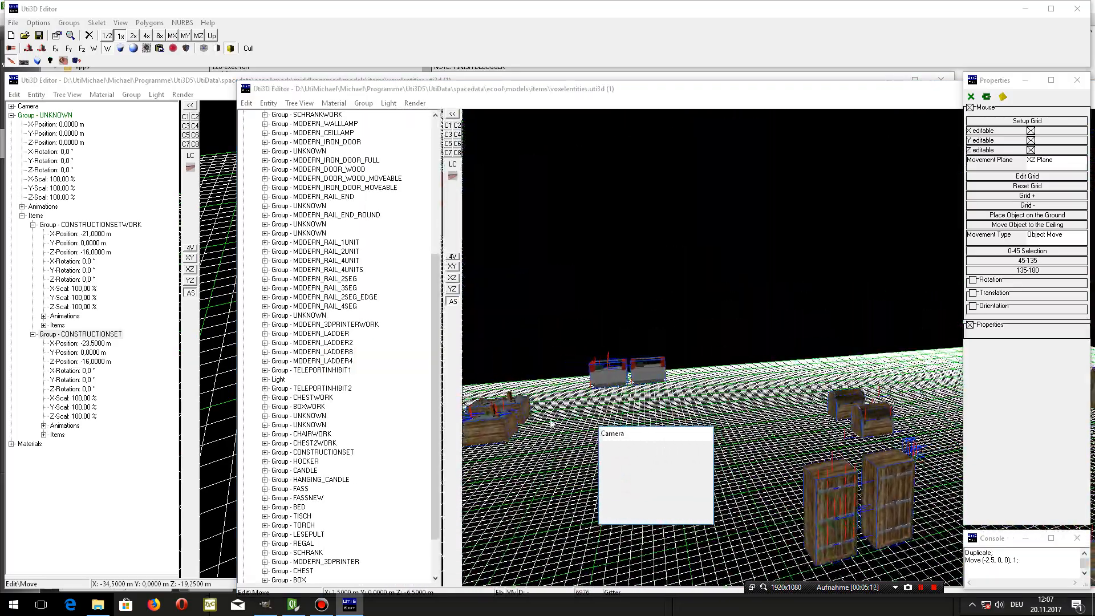
{"action": "left_click", "coordinate": [526, 406]}
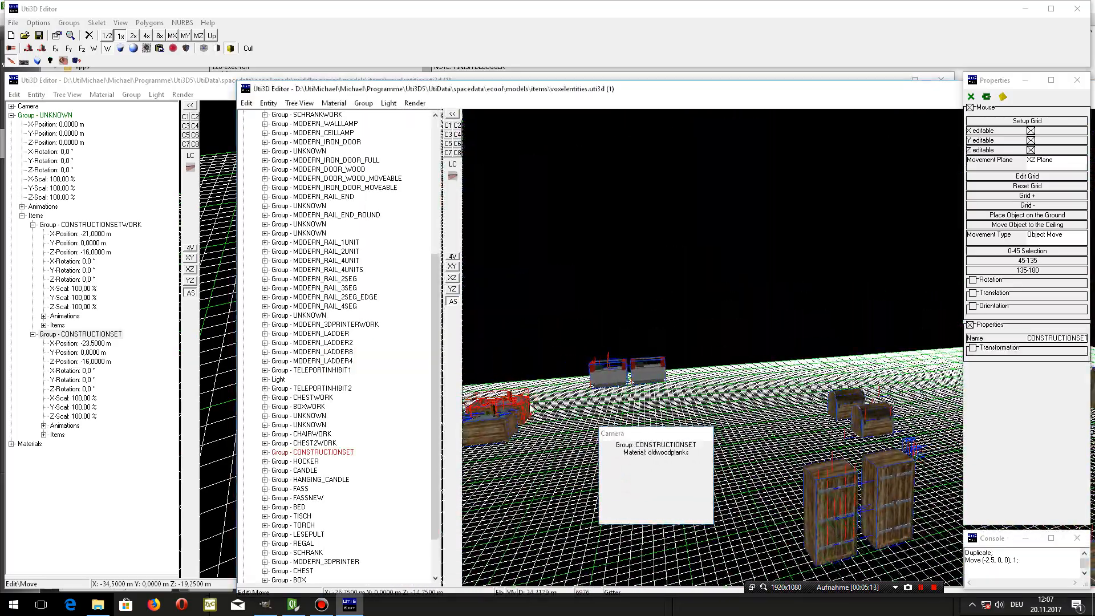
{"action": "left_click", "coordinate": [334, 453]}
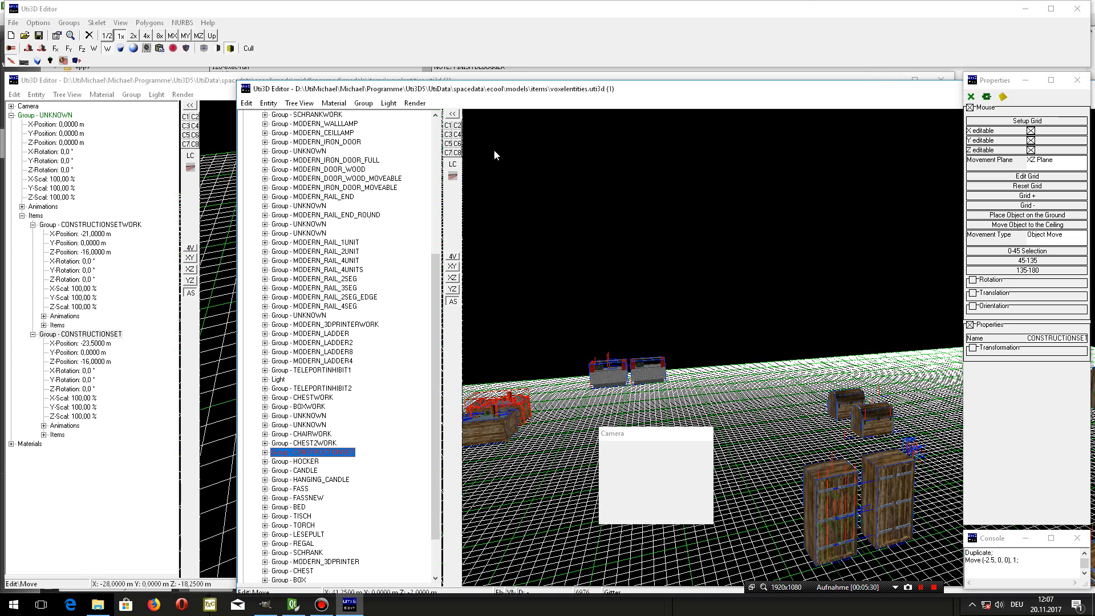
{"action": "left_click_drag", "start_coordinate": [932, 91], "coordinate": [611, 220]}
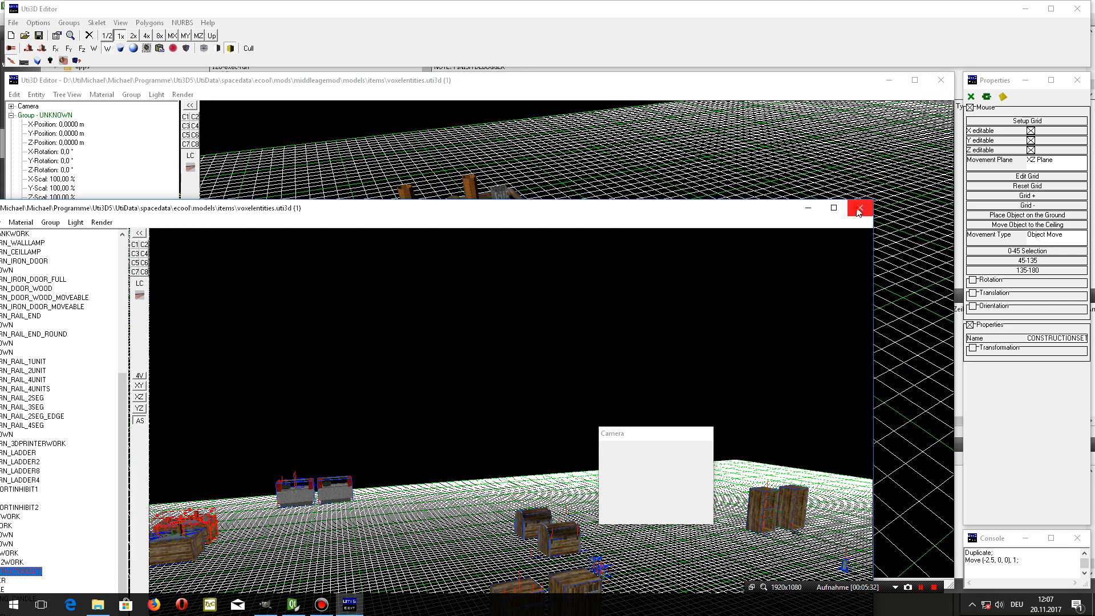
{"action": "left_click", "coordinate": [859, 208]}
{"action": "left_click", "coordinate": [557, 328]}
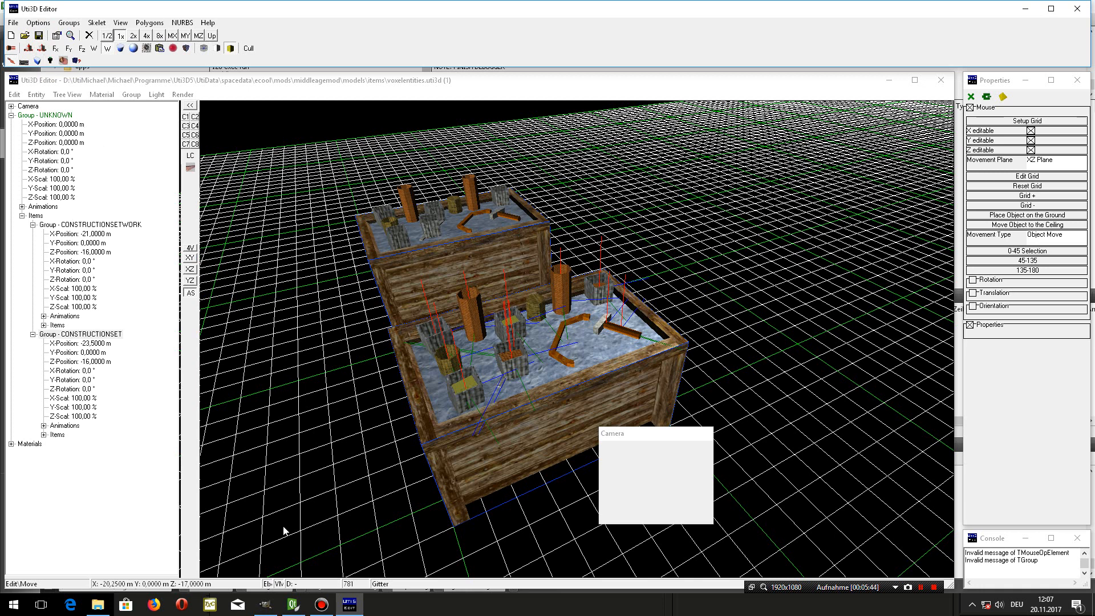
- Switch to Qt Creator, launch Synthetic World with the MiddleAge Mod, and load the world NewWorld1
{"action": "left_click", "coordinate": [292, 610]}
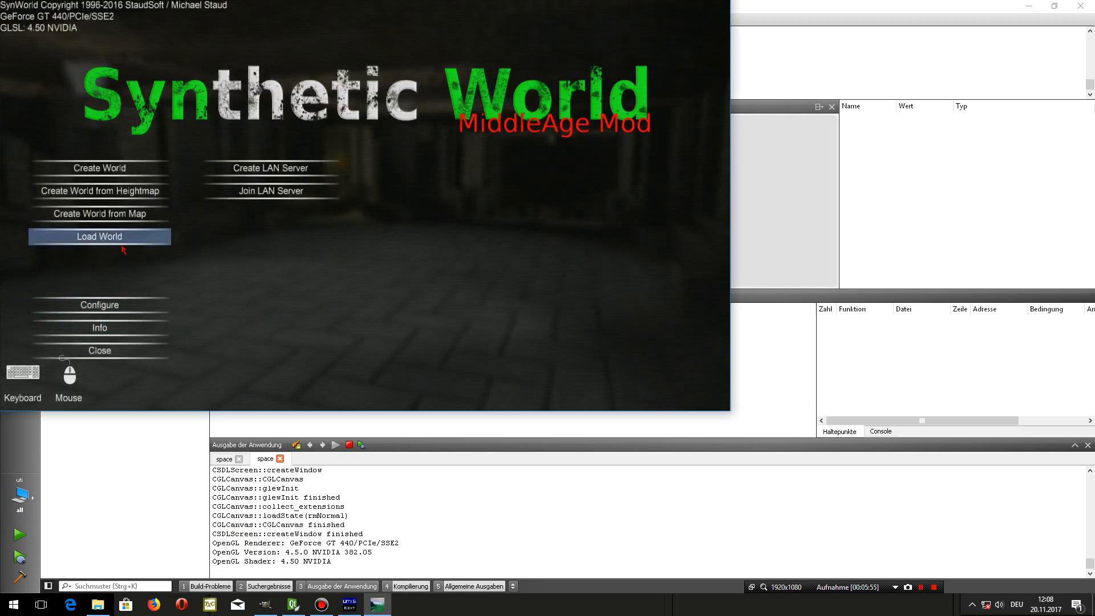
{"action": "left_click", "coordinate": [137, 236]}
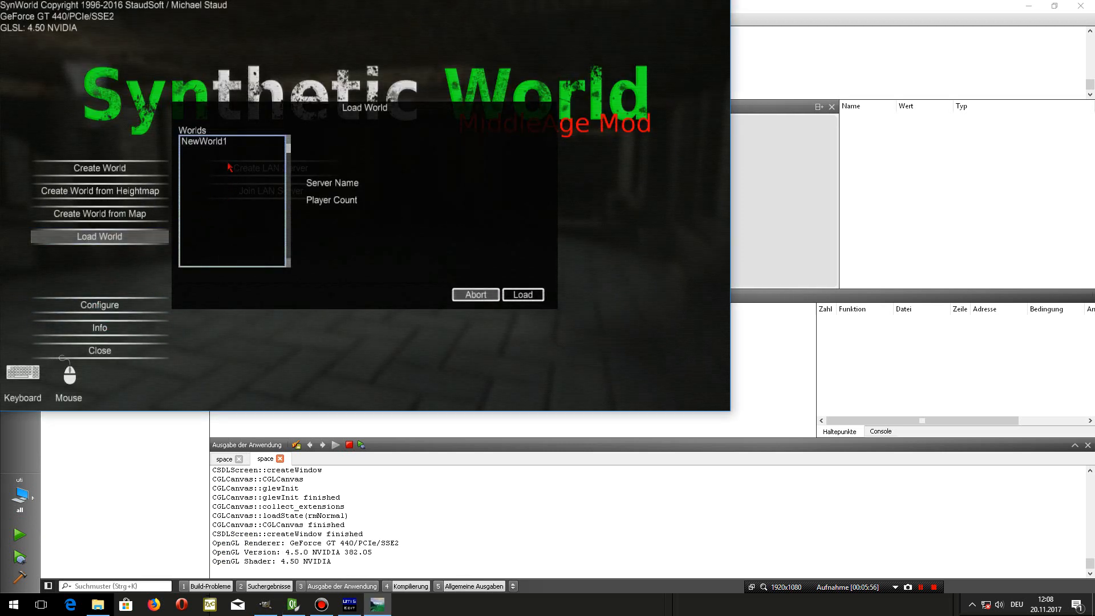
{"action": "left_click", "coordinate": [204, 140]}
{"action": "left_click", "coordinate": [519, 295]}
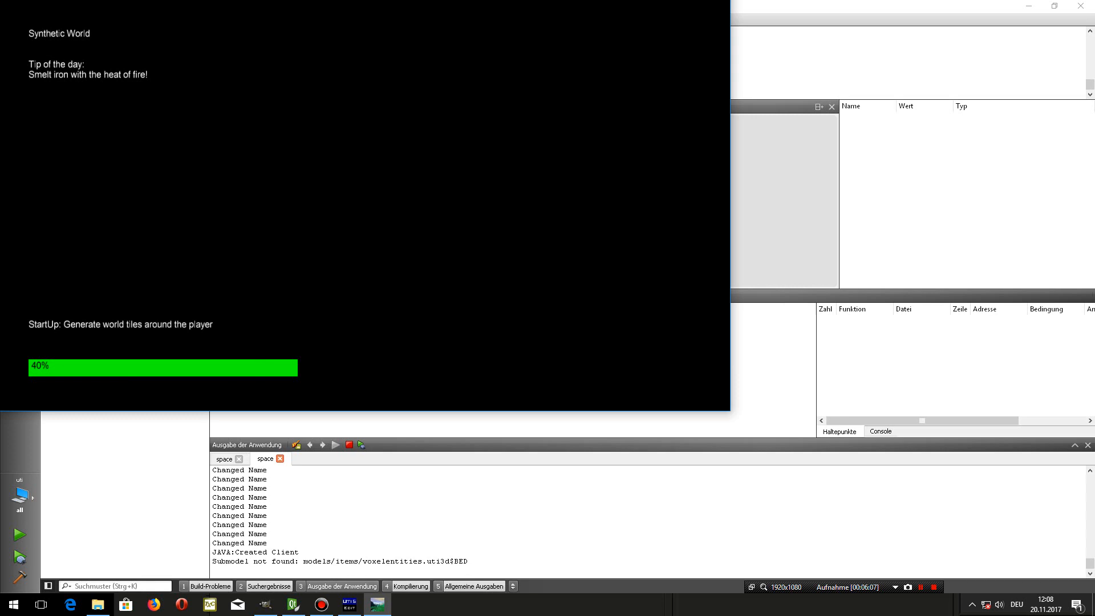
- Switch to the Uti3D Editor and examine the Quader collision shape of the CONSTRUCTIONSETWORK group against the crate model
{"action": "left_click", "coordinate": [355, 608]}
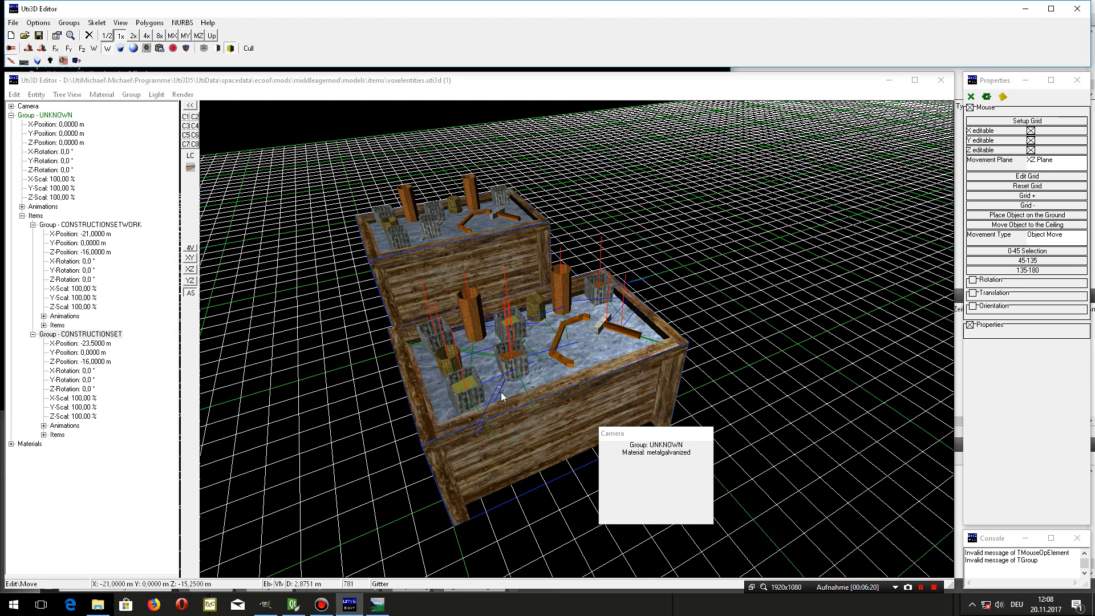
{"action": "left_click", "coordinate": [77, 225]}
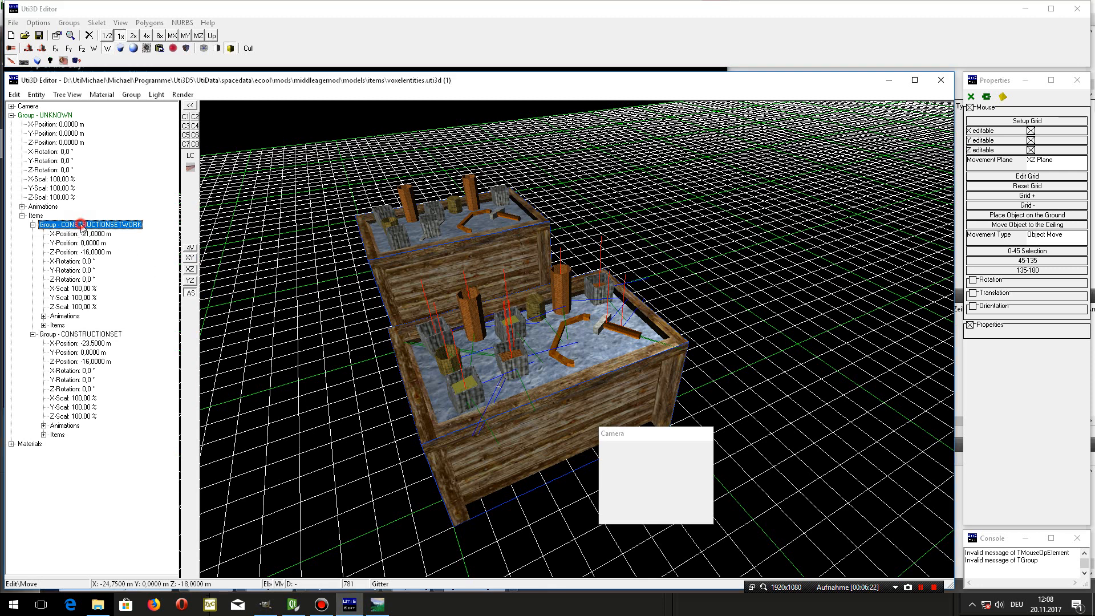
{"action": "double_click", "coordinate": [87, 225]}
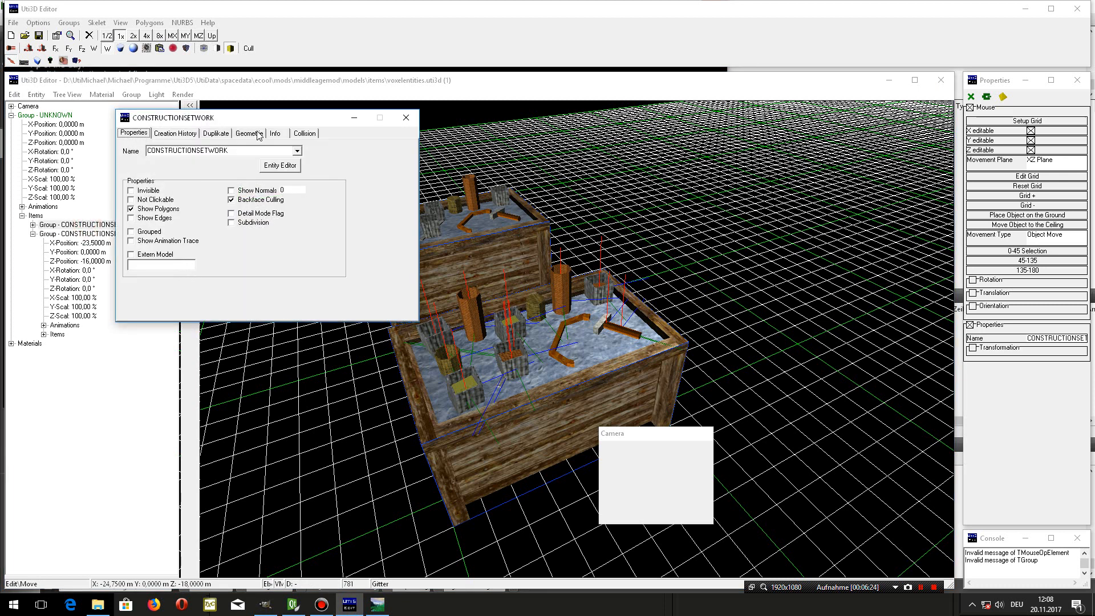
{"action": "left_click", "coordinate": [306, 135]}
{"action": "left_click_drag", "start_coordinate": [289, 123], "coordinate": [251, 375]}
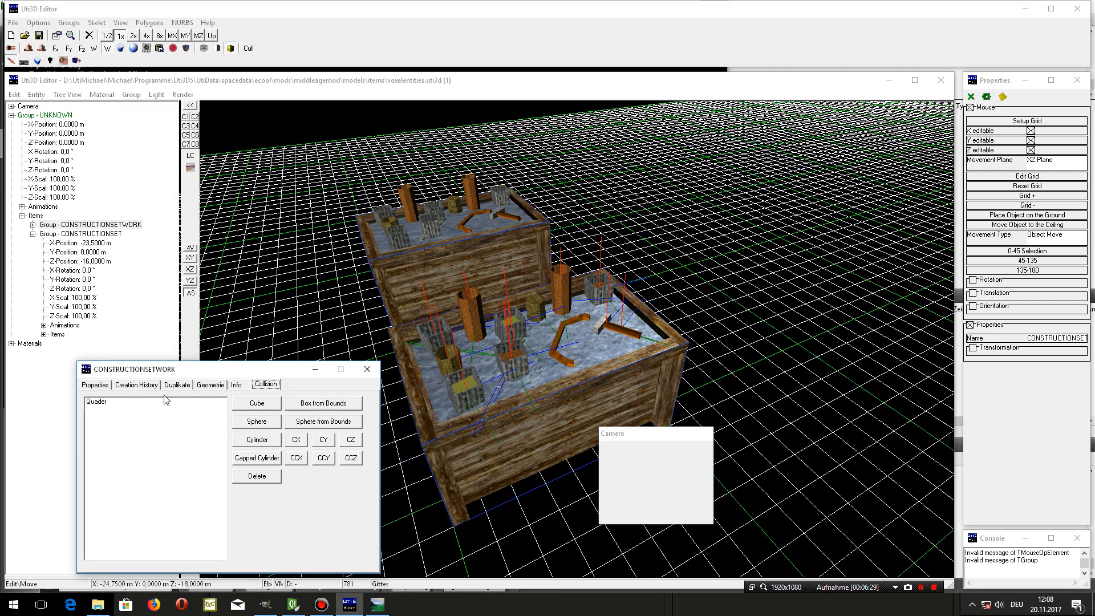
{"action": "left_click", "coordinate": [131, 404]}
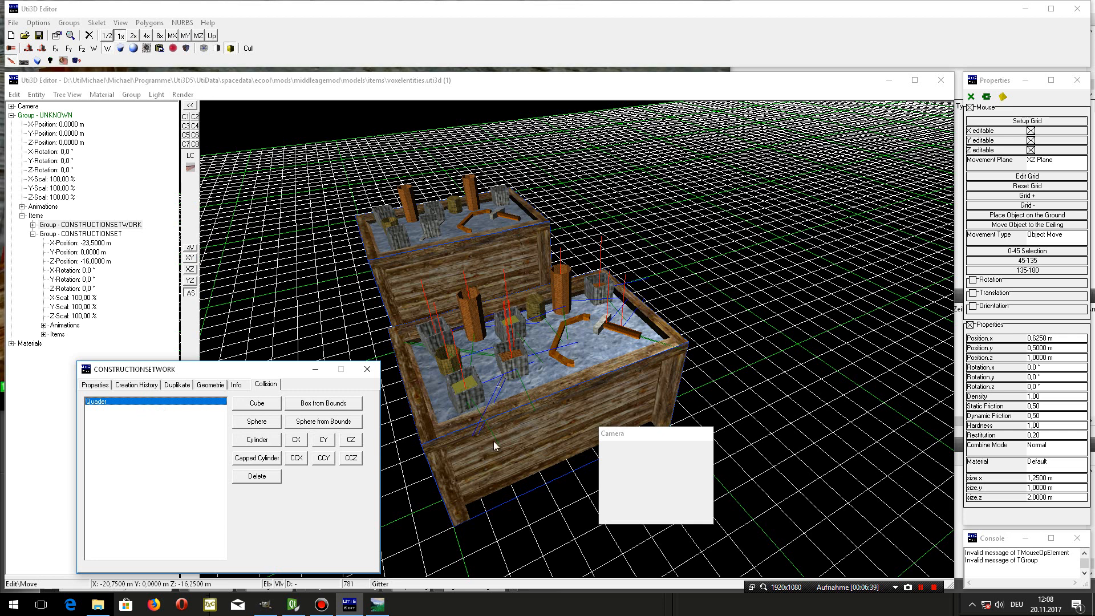
{"action": "left_click_drag", "start_coordinate": [648, 466], "coordinate": [648, 479]}
{"action": "scroll", "coordinate": [644, 481], "scroll_direction": "up", "scroll_amount": 2}
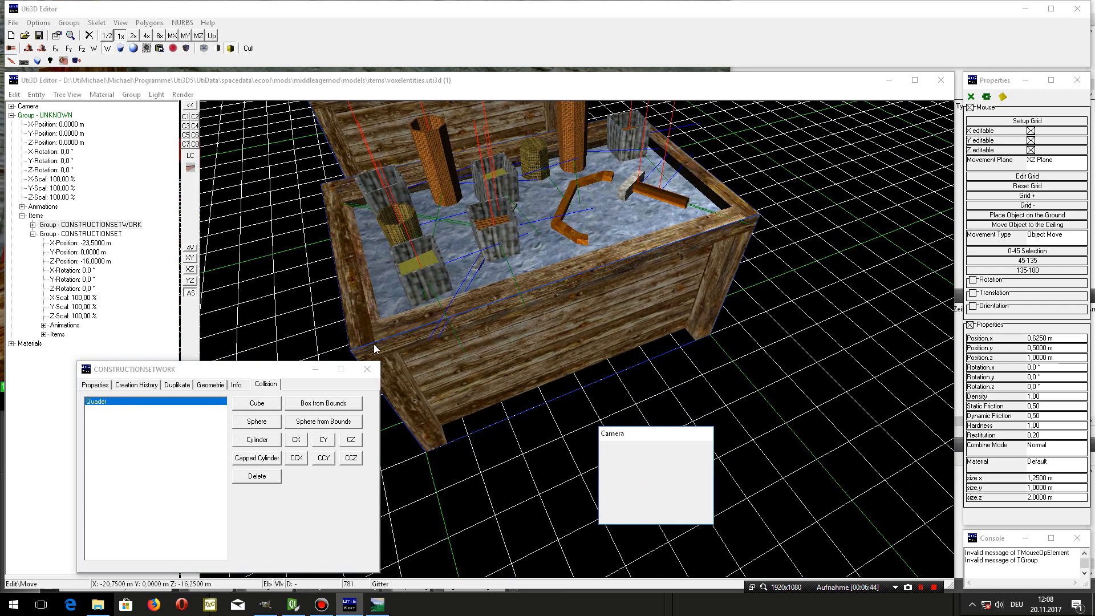
{"action": "left_click_drag", "start_coordinate": [662, 480], "coordinate": [705, 461]}
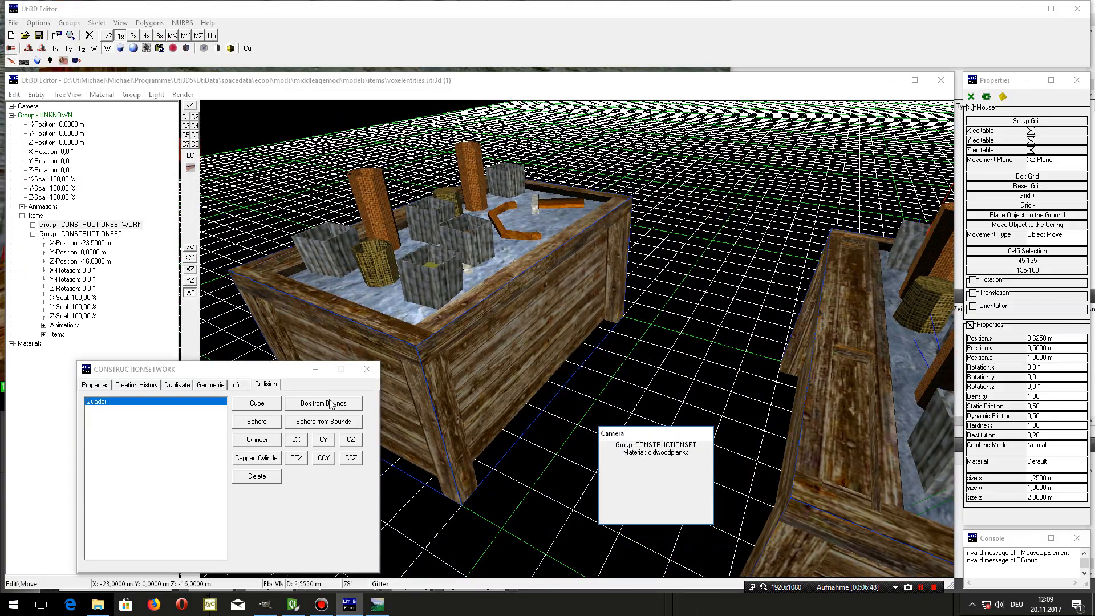
{"action": "left_click", "coordinate": [367, 370]}
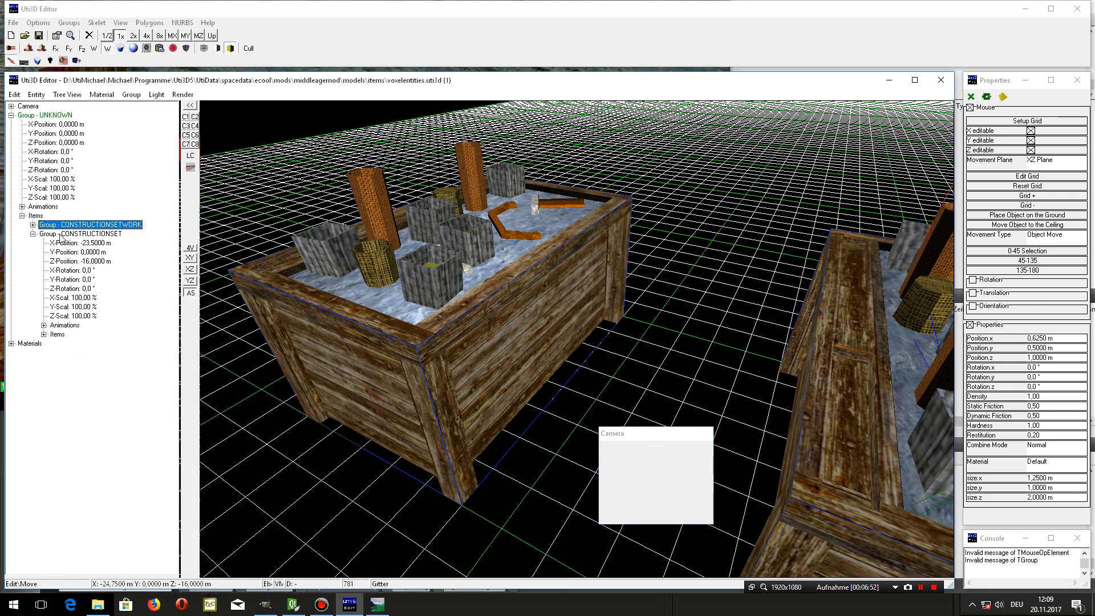
- Replace the Quader collision shape of the CONSTRUCTIONSET group with a box generated from the group's bounds
{"action": "double_click", "coordinate": [60, 234]}
{"action": "left_click_drag", "start_coordinate": [297, 112], "coordinate": [220, 354]}
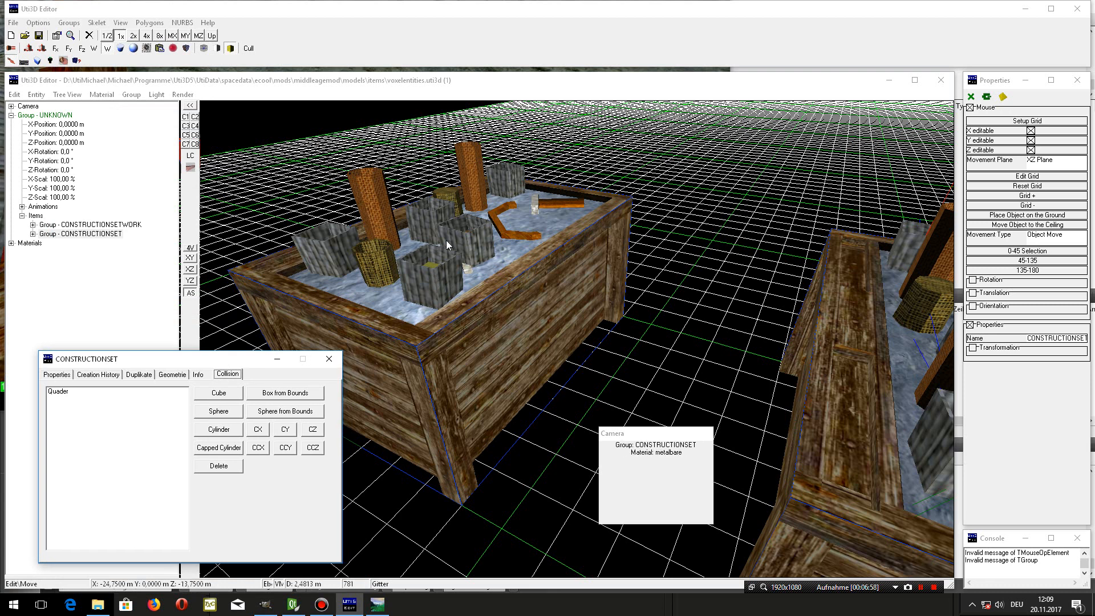
{"action": "left_click", "coordinate": [135, 393]}
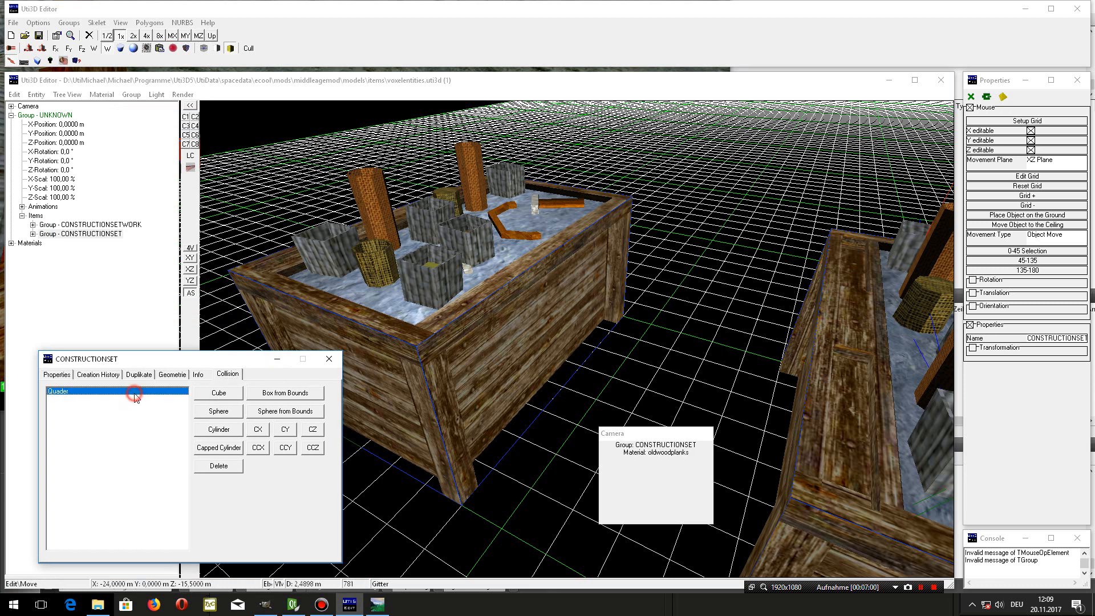
{"action": "left_click", "coordinate": [218, 465]}
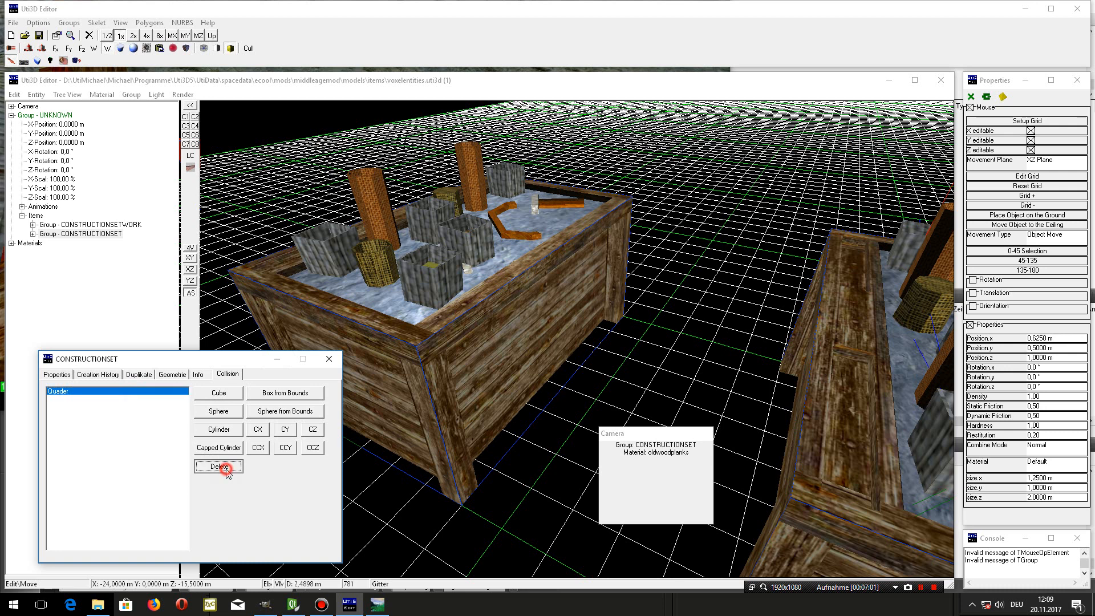
{"action": "left_click", "coordinate": [308, 393]}
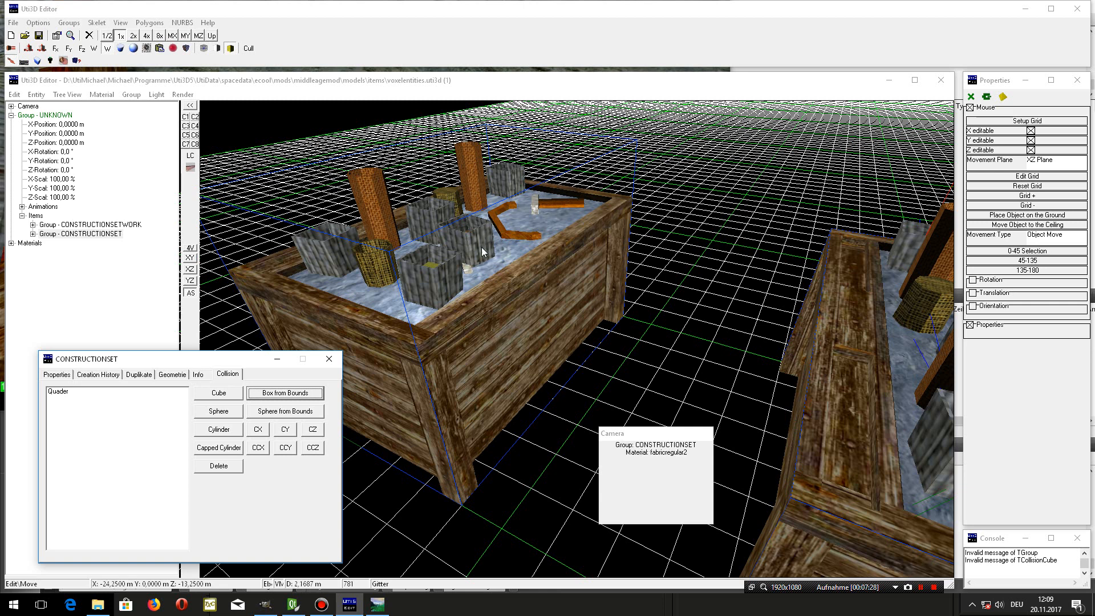
- Check the new Quader's position and size properties, close the CONSTRUCTIONSET group settings, and save the model
{"action": "left_click", "coordinate": [61, 391]}
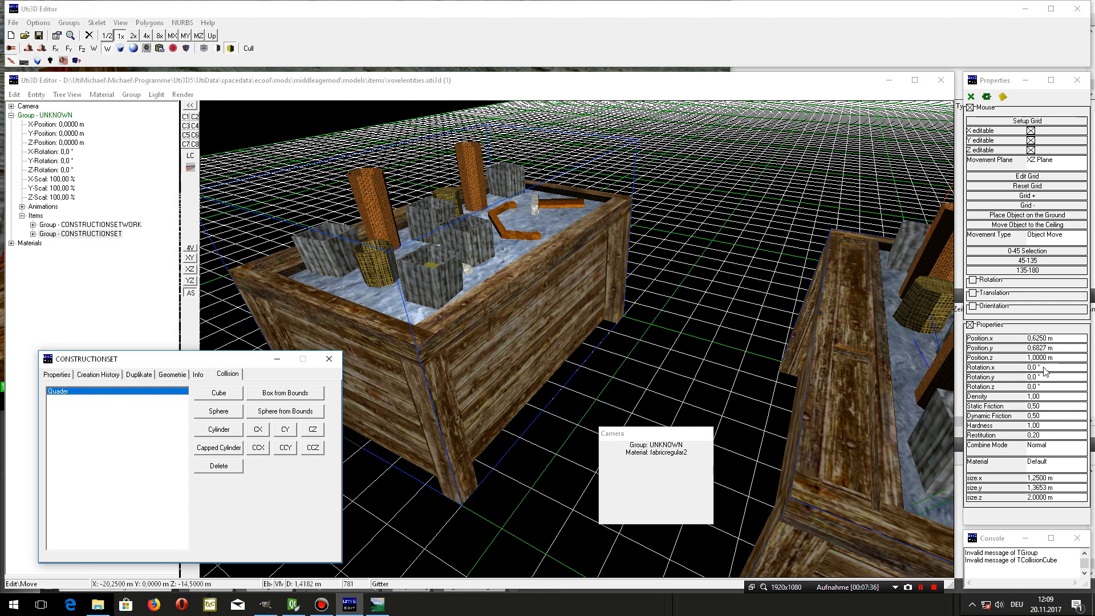
{"action": "left_click", "coordinate": [1045, 348]}
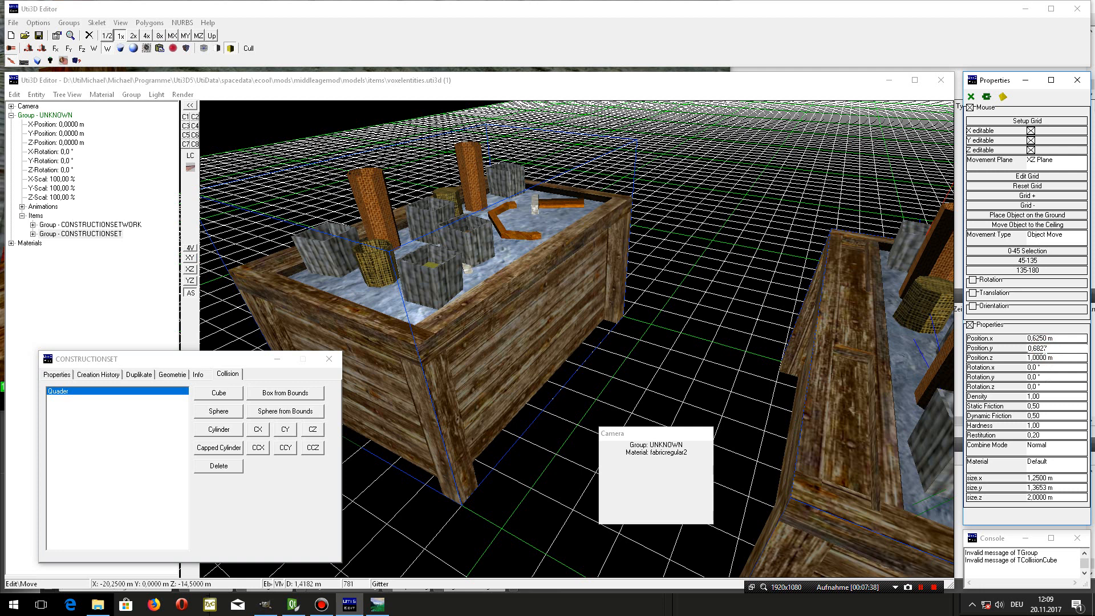
{"action": "scroll", "coordinate": [1045, 348], "scroll_direction": "up", "scroll_amount": 1}
{"action": "scroll", "coordinate": [1045, 348], "scroll_direction": "down", "scroll_amount": 1}
{"action": "left_click", "coordinate": [332, 360]}
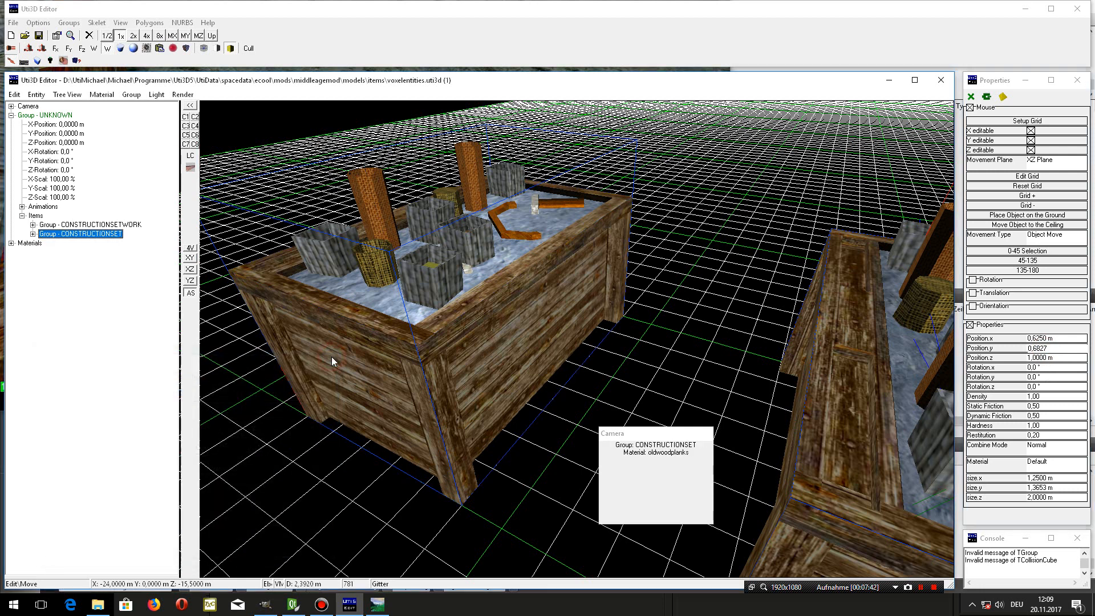
{"action": "left_click", "coordinate": [42, 37]}
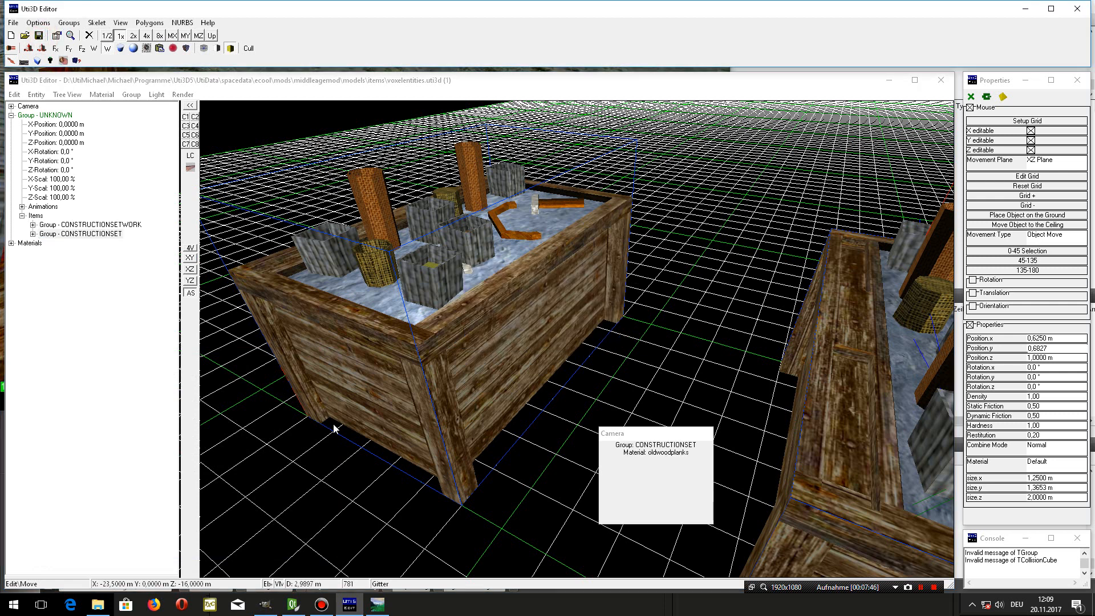
- Switch to Synthetic World and walk around the Construction Set crates on the path to inspect them
{"action": "left_click", "coordinate": [386, 608]}
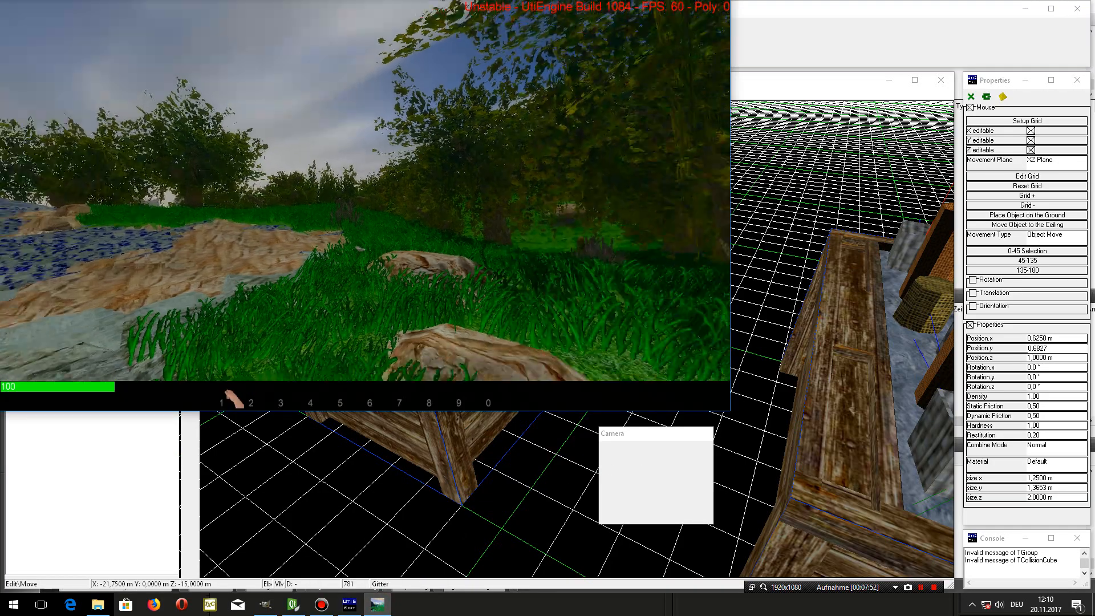
{"action": "key", "text": "w"}
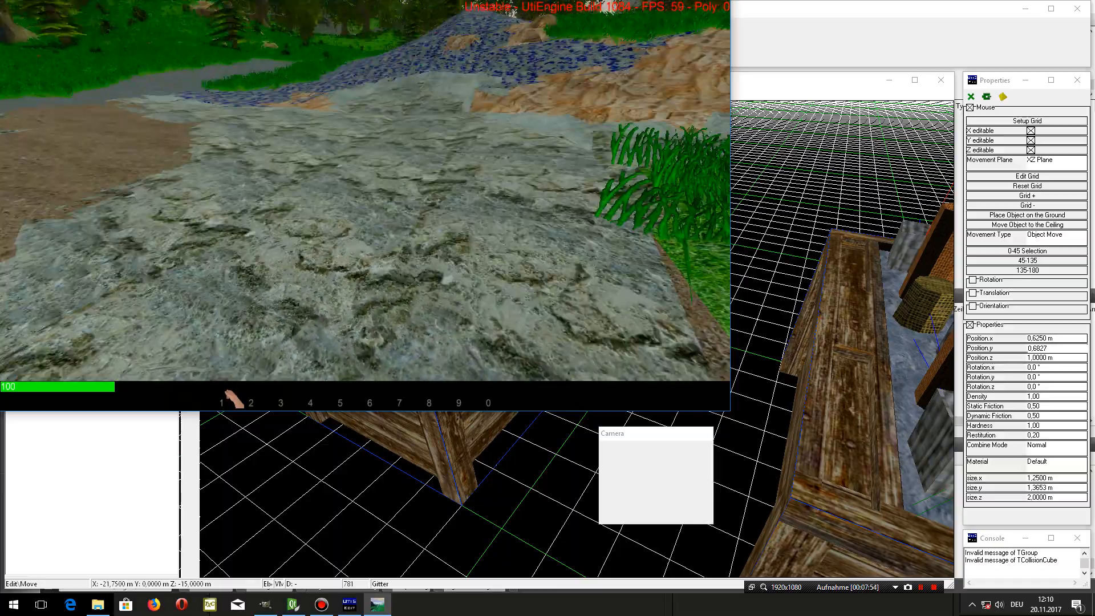
{"action": "key", "text": "w"}
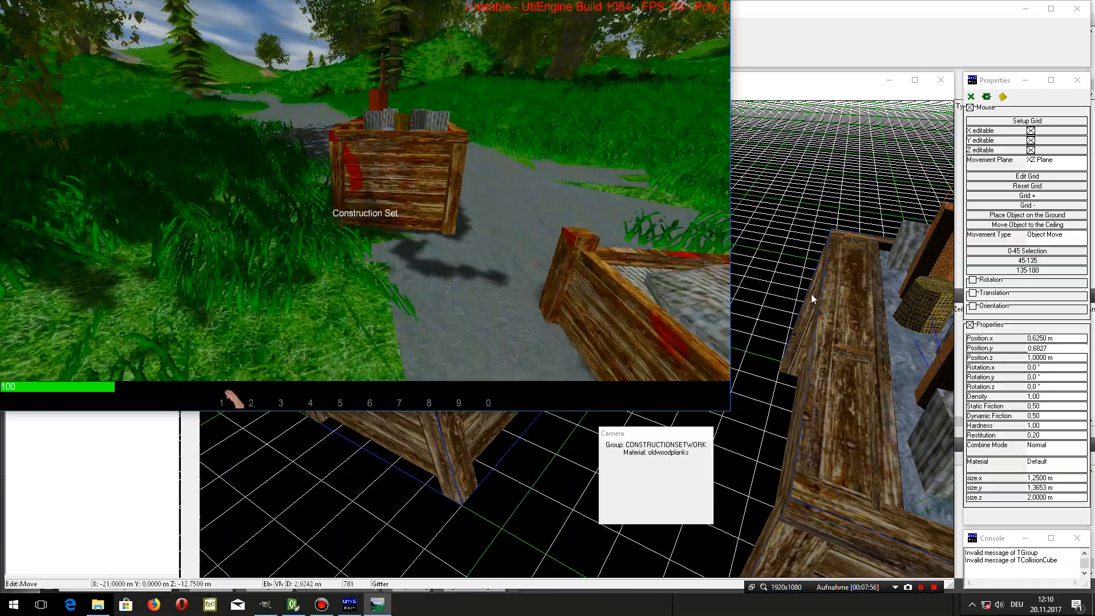
{"action": "key", "text": "d"}
{"action": "key", "text": "s"}
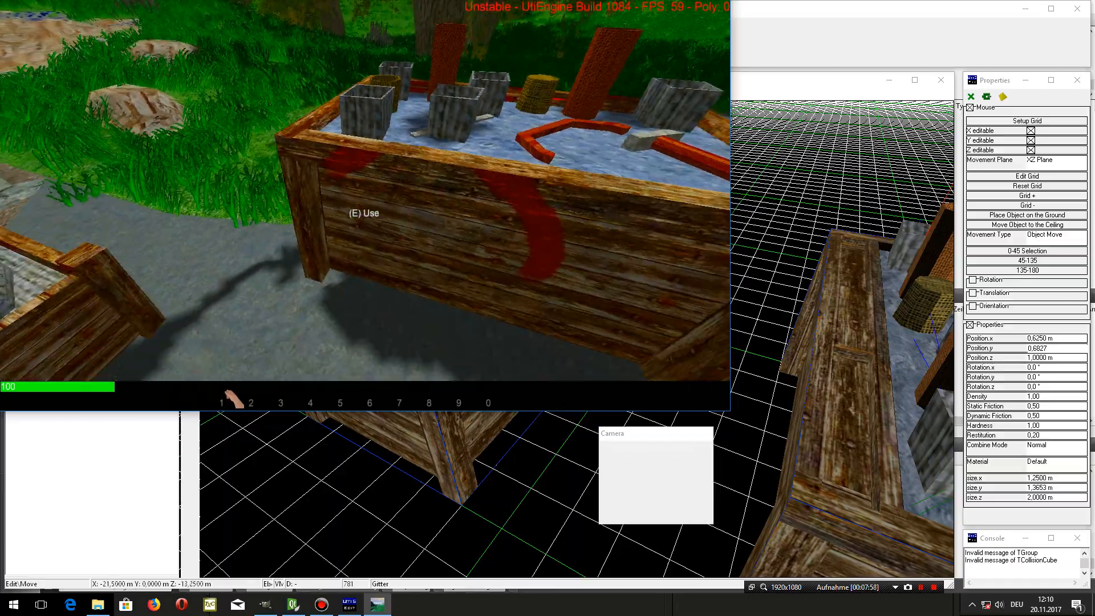
{"action": "key", "text": "w"}
{"action": "key", "text": "s"}
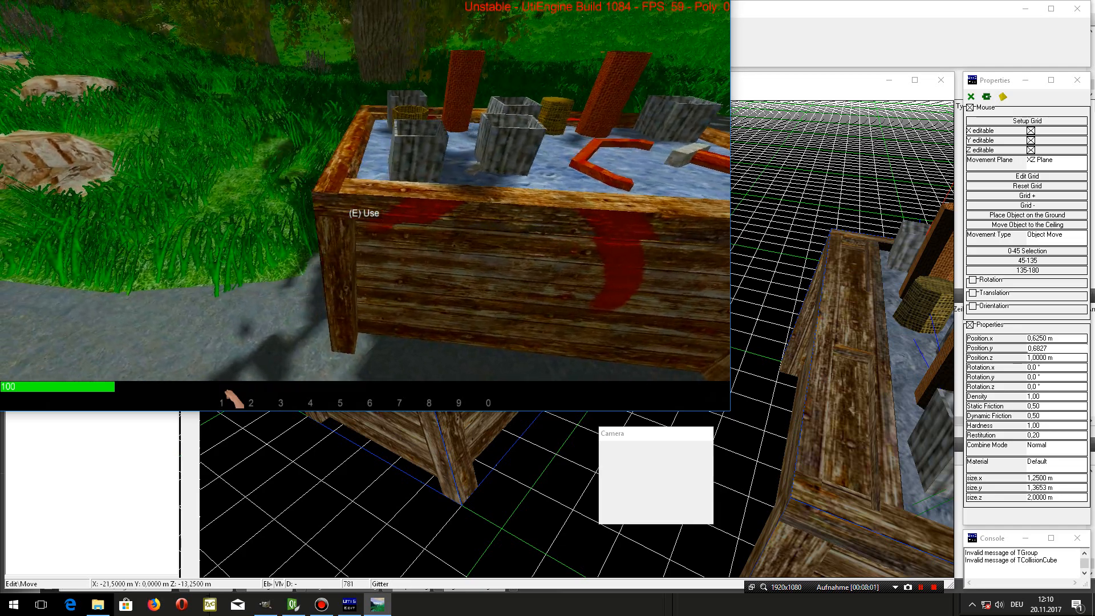
{"action": "key", "text": "s"}
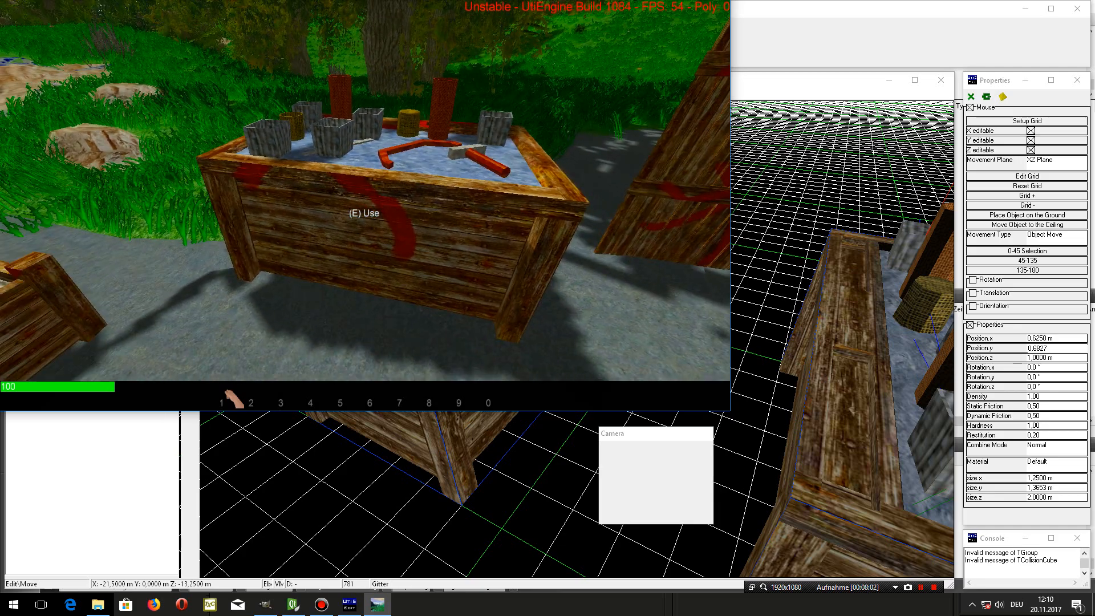